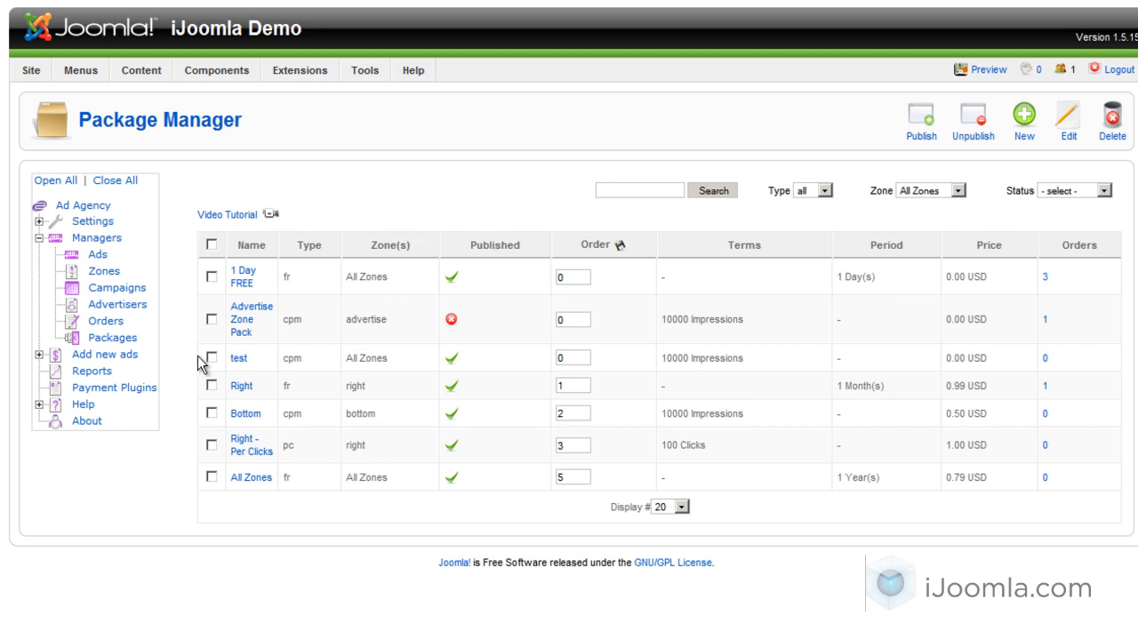
Step: Open the Advertise Zone Pack package for editing and review its list of included zones
{"action": "left_click", "coordinate": [242, 320]}
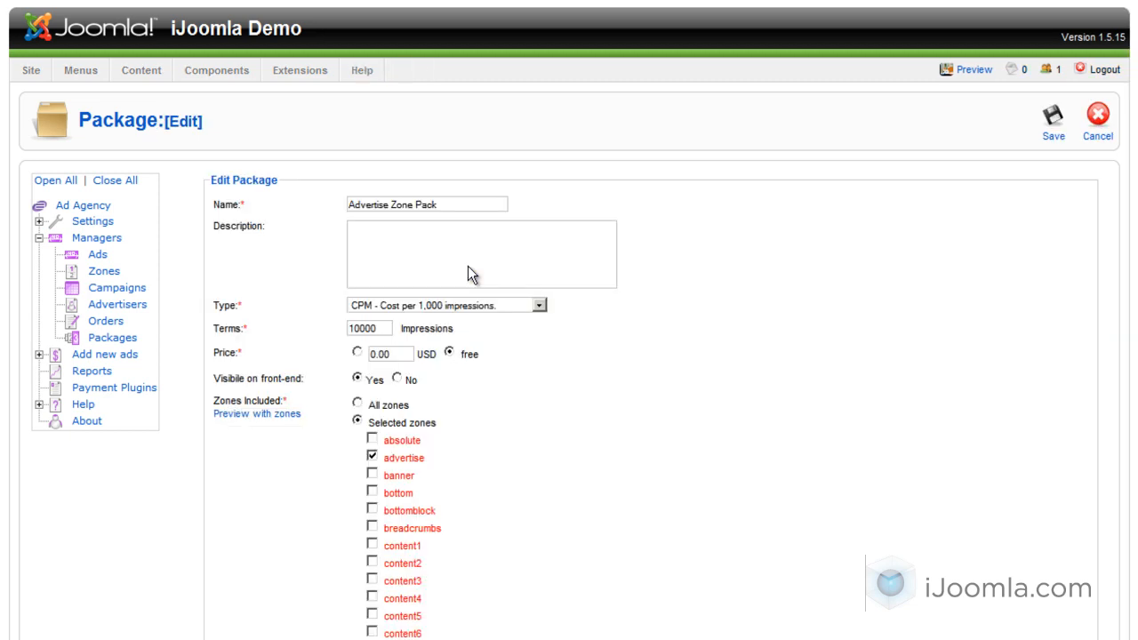
{"action": "scroll", "coordinate": [468, 266], "scroll_direction": "down", "scroll_amount": 4}
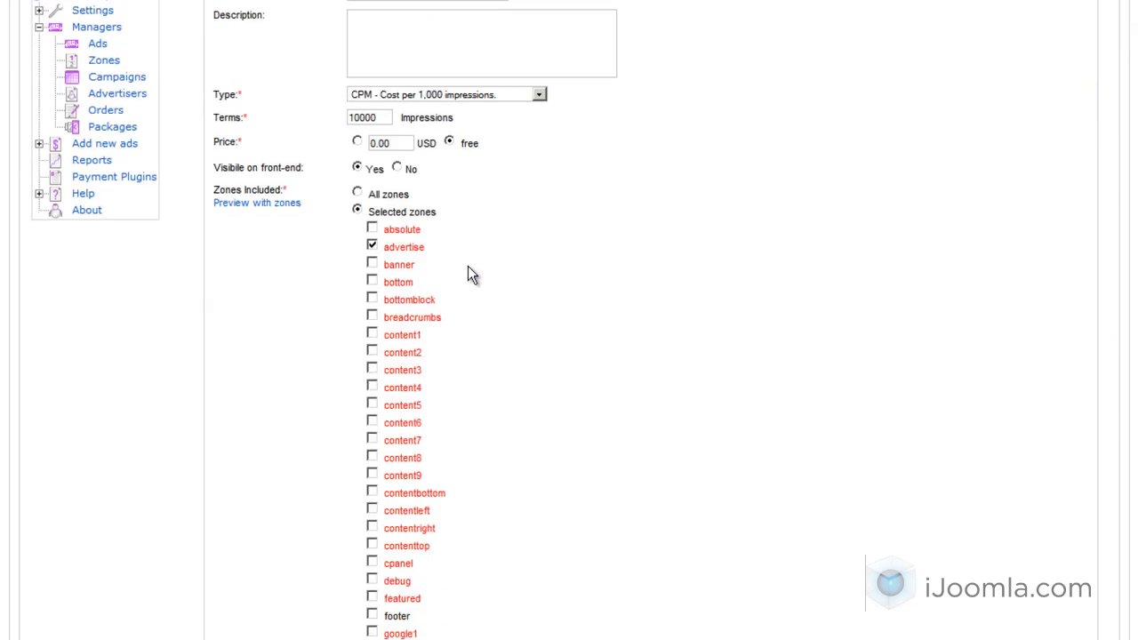
{"action": "scroll", "coordinate": [467, 266], "scroll_direction": "down", "scroll_amount": 3}
{"action": "scroll", "coordinate": [419, 186], "scroll_direction": "up", "scroll_amount": 2}
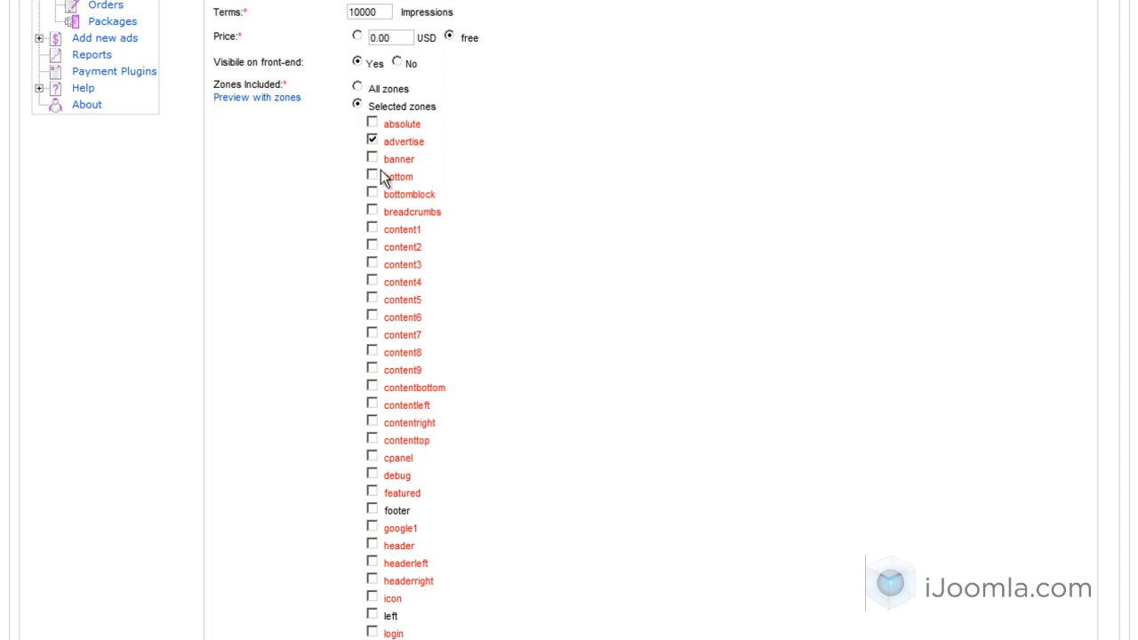
{"action": "scroll", "coordinate": [379, 175], "scroll_direction": "down", "scroll_amount": 5}
{"action": "scroll", "coordinate": [368, 365], "scroll_direction": "up", "scroll_amount": 4}
Step: Tick the content6 and content9 zones among the package's selected zones
{"action": "left_click", "coordinate": [371, 296]}
{"action": "left_click", "coordinate": [372, 242]}
{"action": "scroll", "coordinate": [486, 193], "scroll_direction": "up", "scroll_amount": 4}
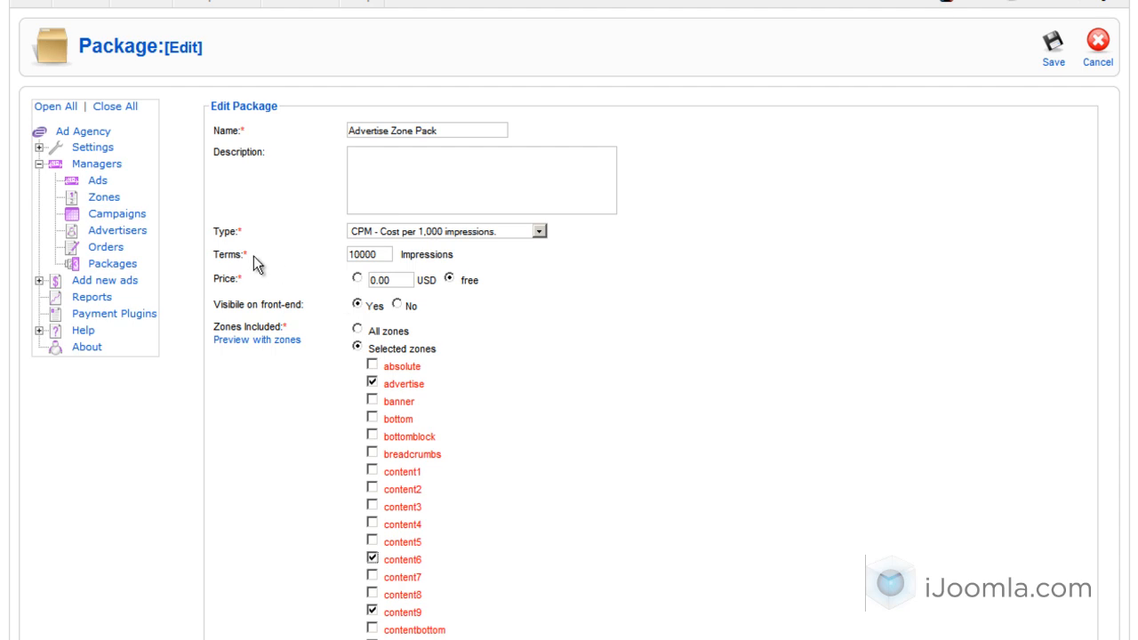
Step: Open the Right zone from the zone list, review its settings and package assignments, and close it without saving
{"action": "left_click", "coordinate": [106, 201]}
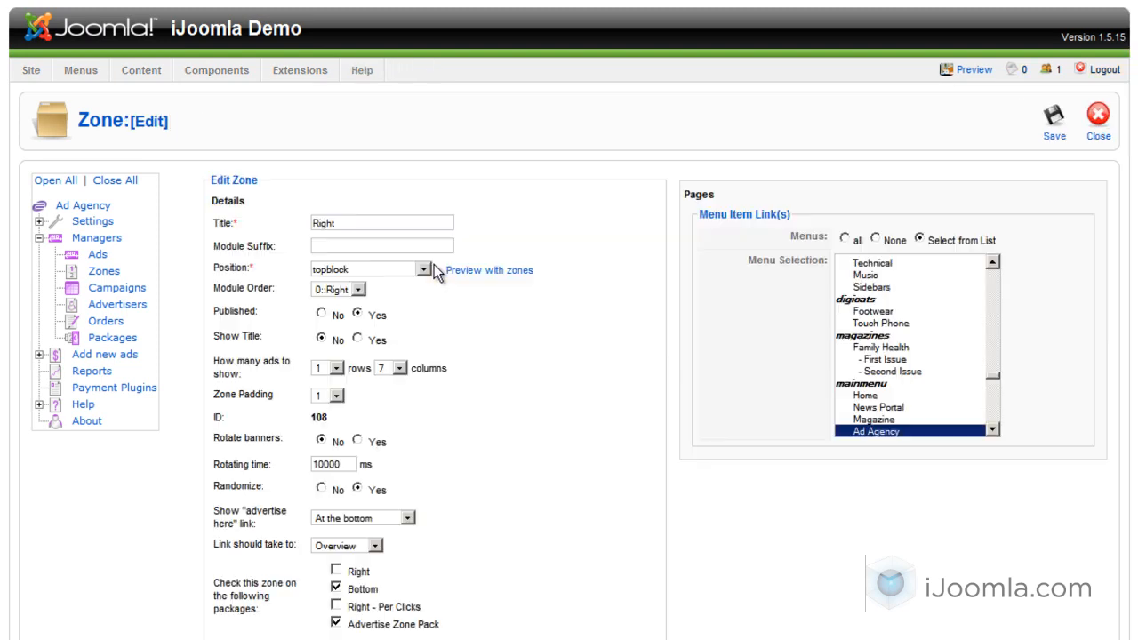
{"action": "scroll", "coordinate": [455, 279], "scroll_direction": "down", "scroll_amount": 4}
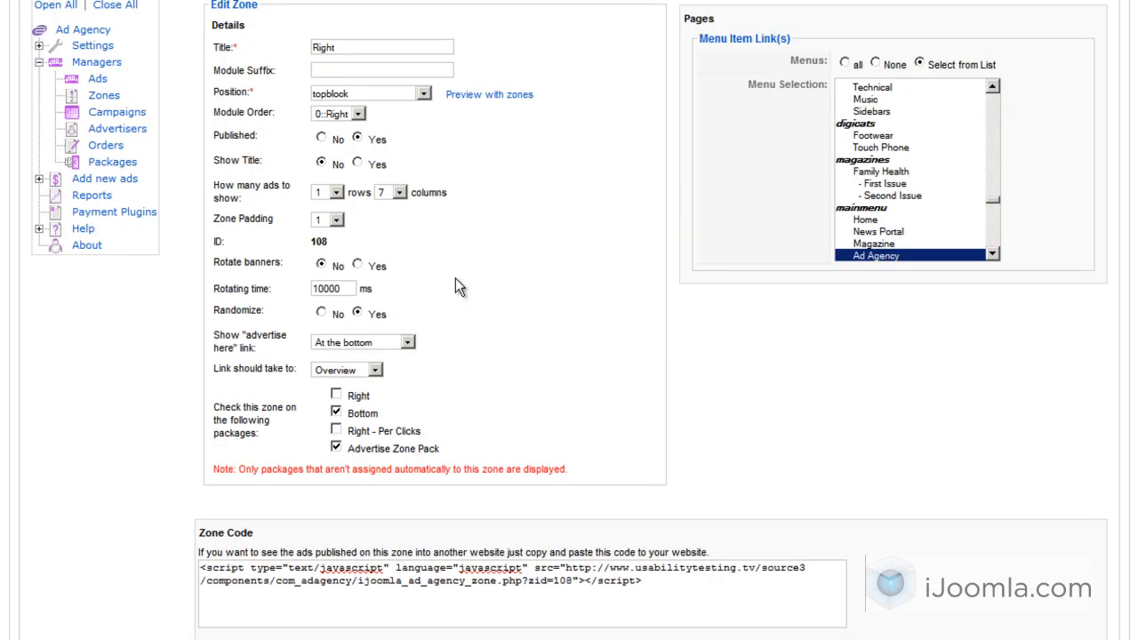
{"action": "scroll", "coordinate": [455, 279], "scroll_direction": "up", "scroll_amount": 2}
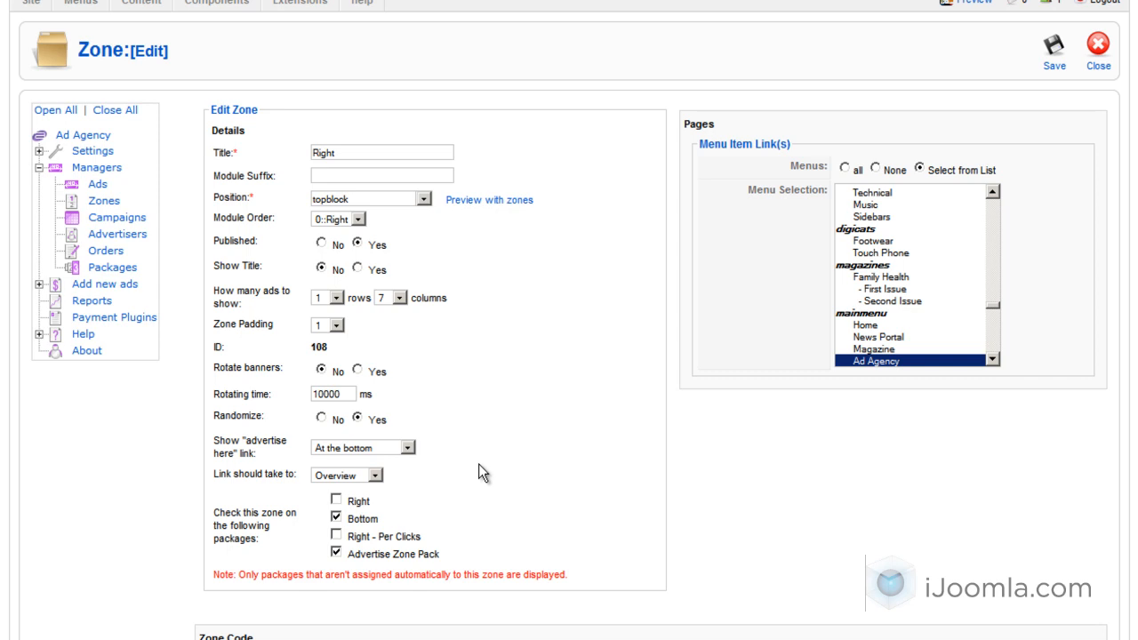
{"action": "scroll", "coordinate": [495, 336], "scroll_direction": "up", "scroll_amount": 2}
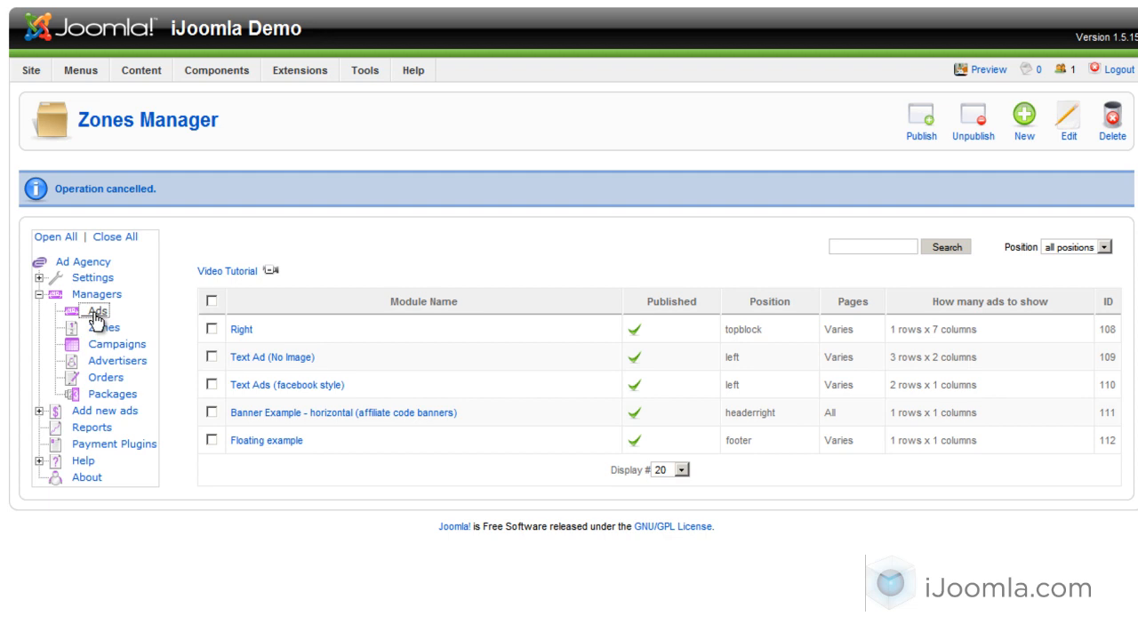
Step: Open the JoomlaPraise ad, check which zones it can be assigned to, and cancel the edit
{"action": "left_click", "coordinate": [257, 253]}
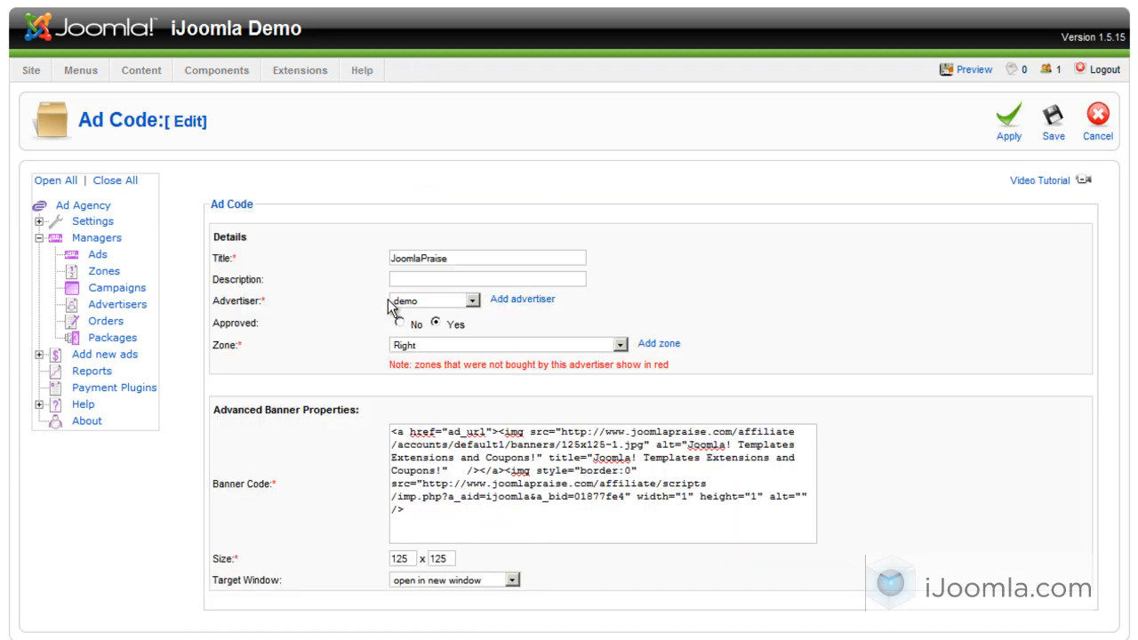
{"action": "left_click", "coordinate": [447, 348]}
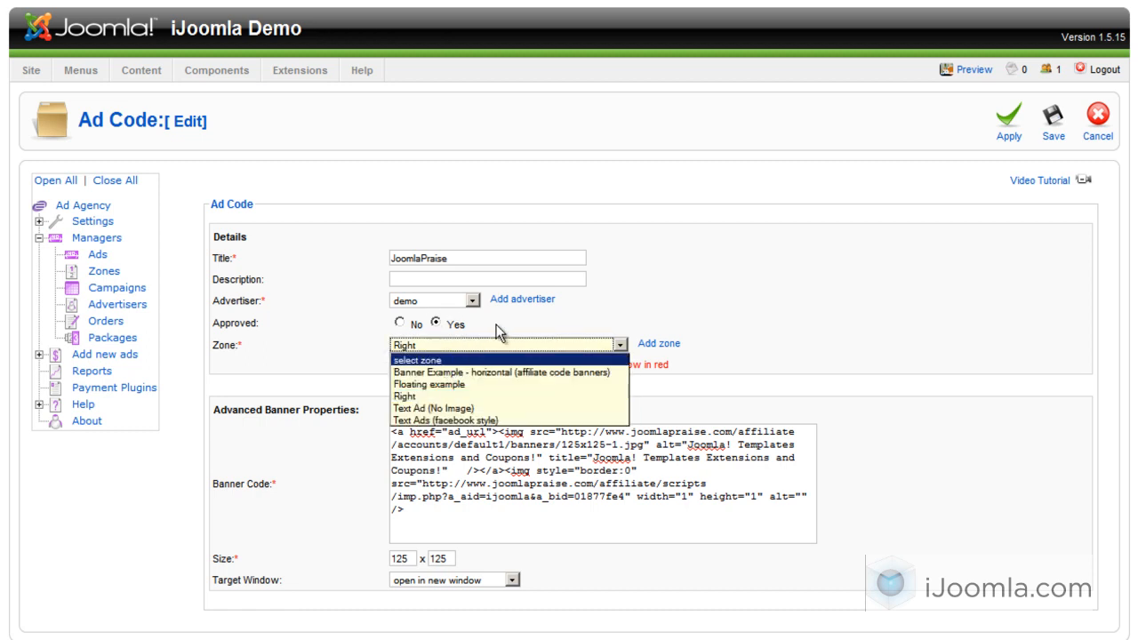
{"action": "left_click", "coordinate": [495, 334]}
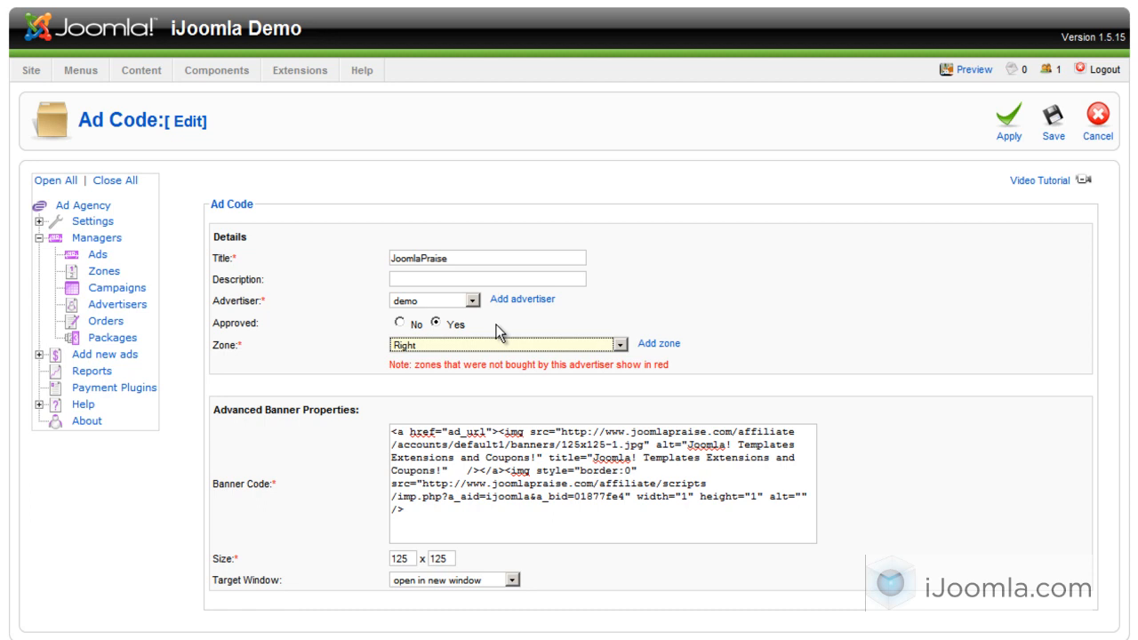
{"action": "left_click", "coordinate": [1099, 112]}
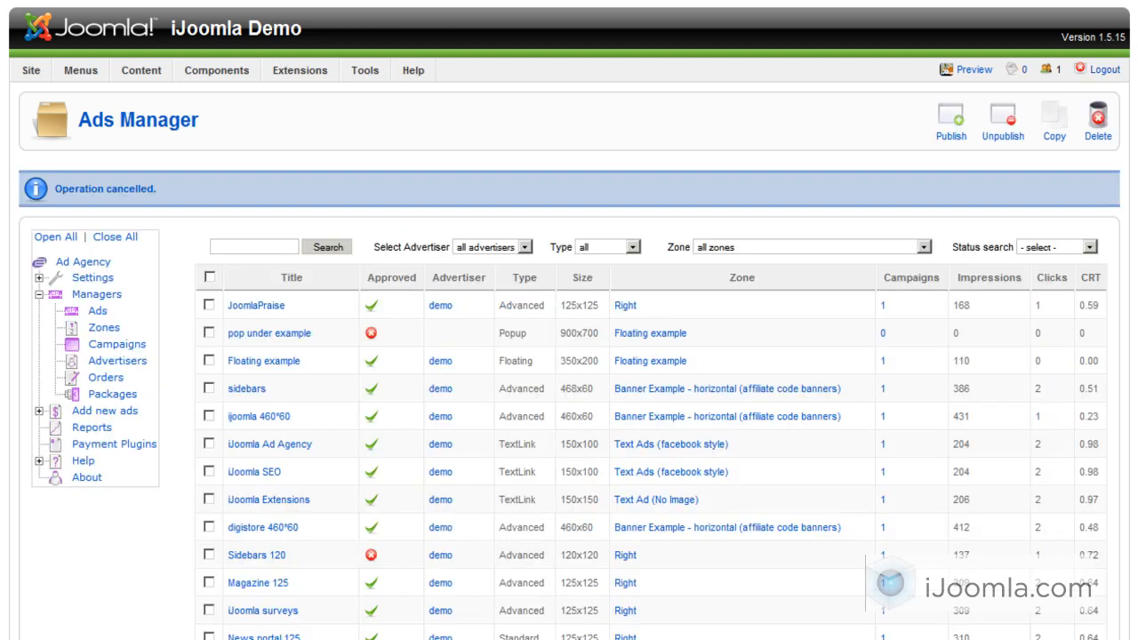
Step: Upload and install the com_adagency_1.6.18.zip component package
{"action": "mouse_move", "coordinate": [285, 78]}
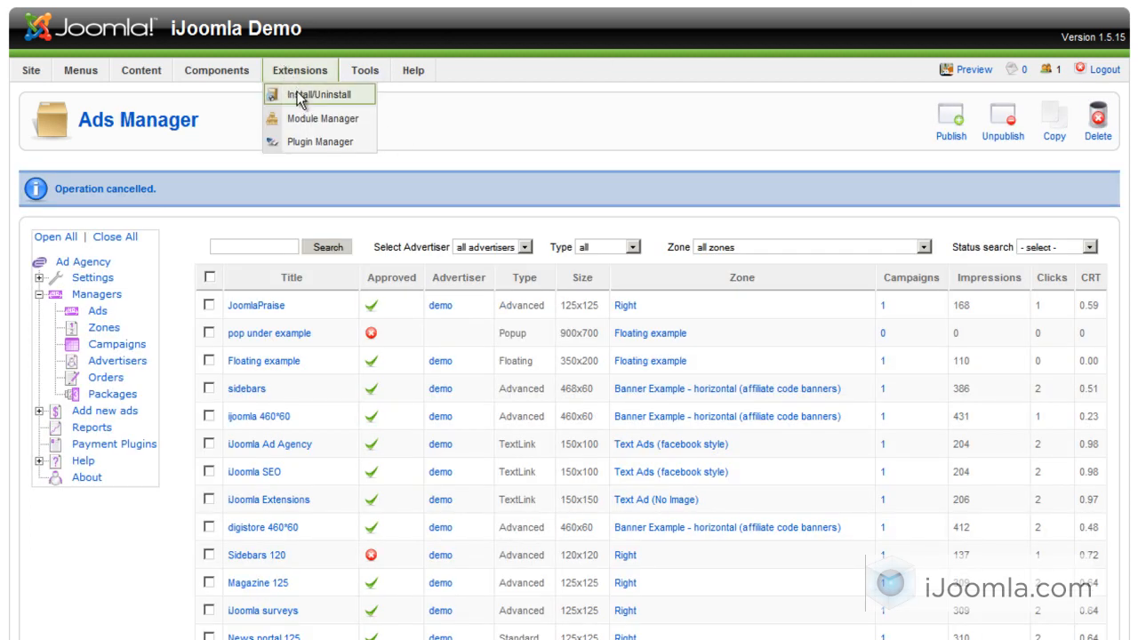
{"action": "left_click", "coordinate": [304, 94]}
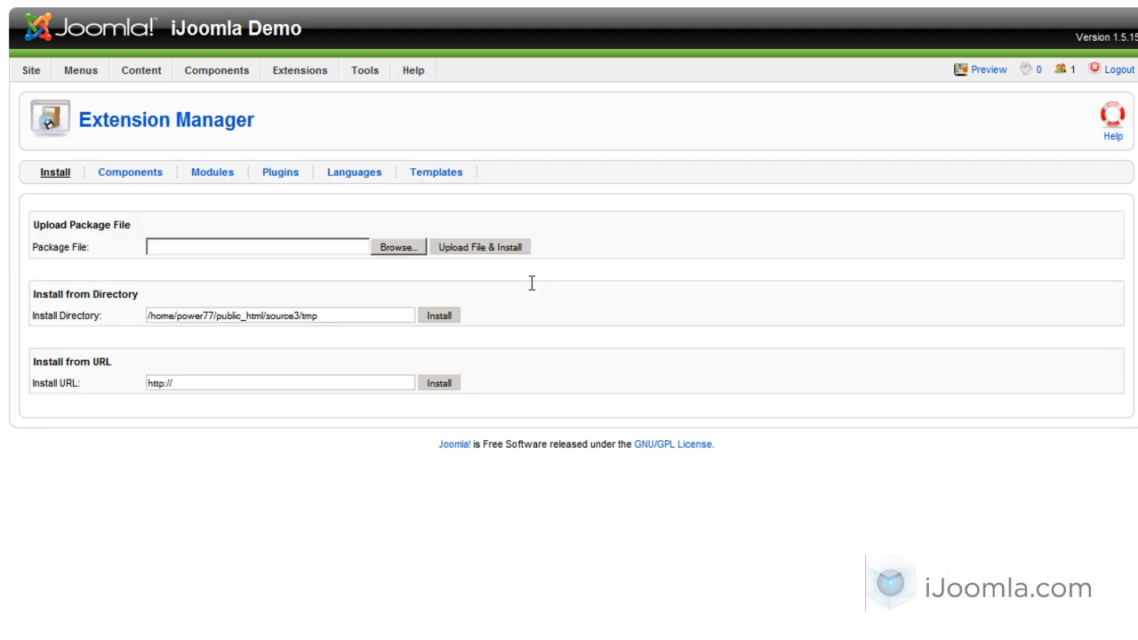
{"action": "left_click", "coordinate": [409, 250]}
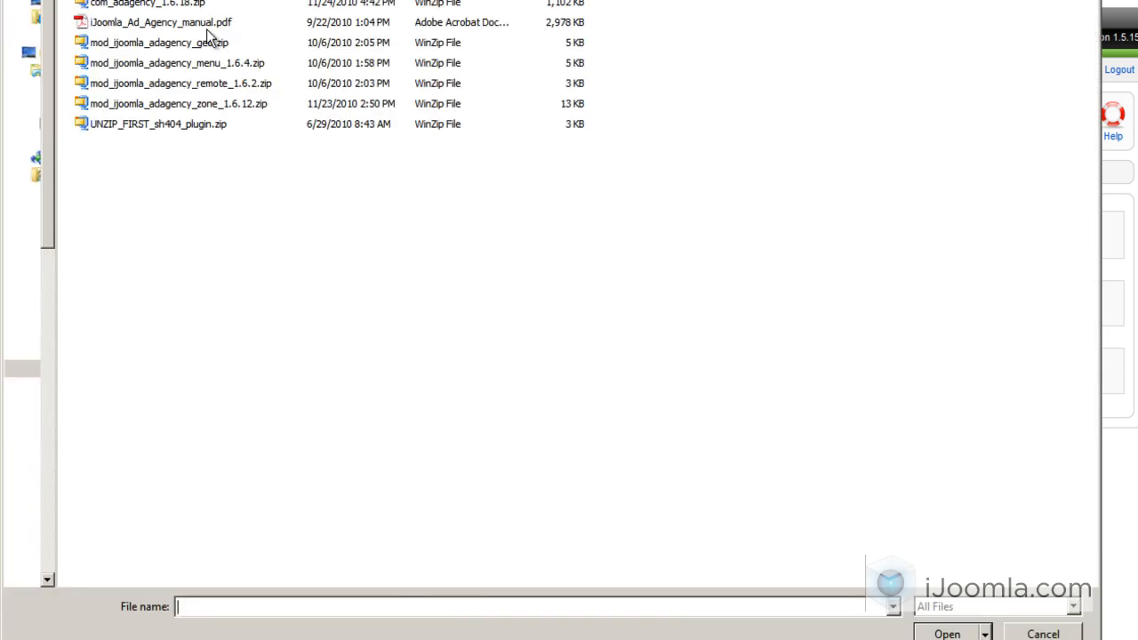
{"action": "left_click", "coordinate": [192, 5]}
{"action": "left_click", "coordinate": [946, 632]}
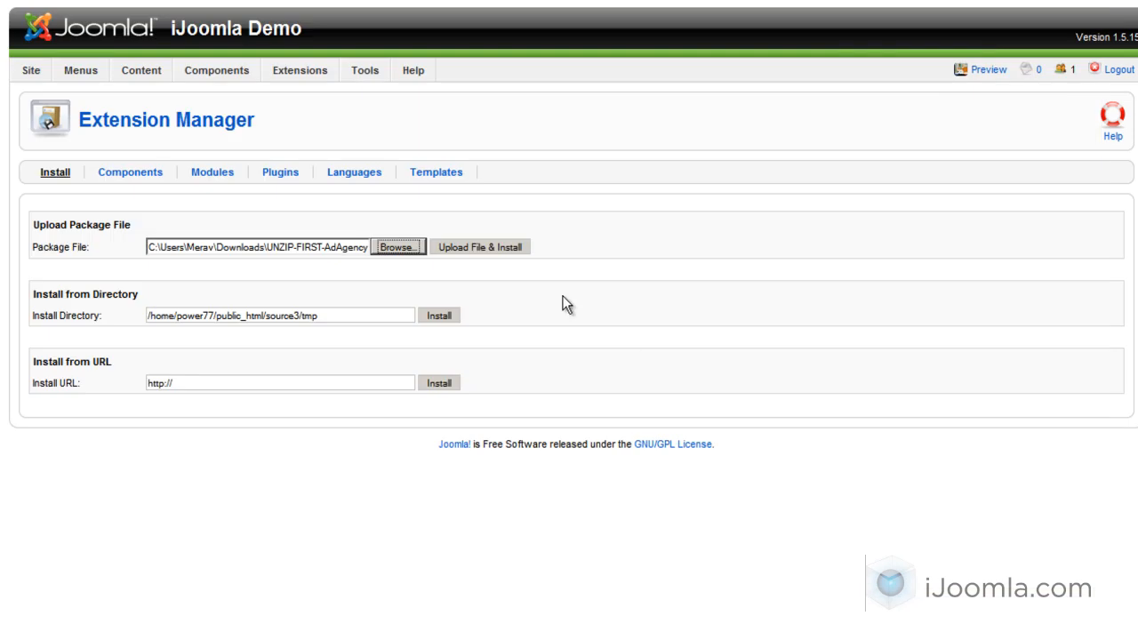
{"action": "left_click", "coordinate": [503, 249]}
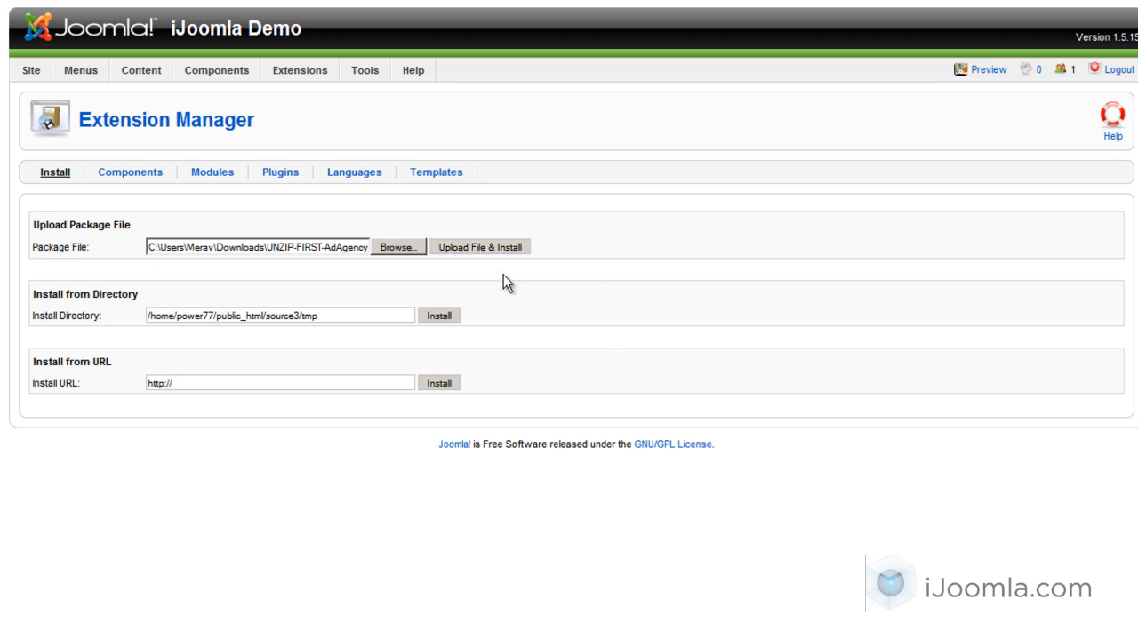
{"action": "scroll", "coordinate": [349, 304], "scroll_direction": "down", "scroll_amount": 2}
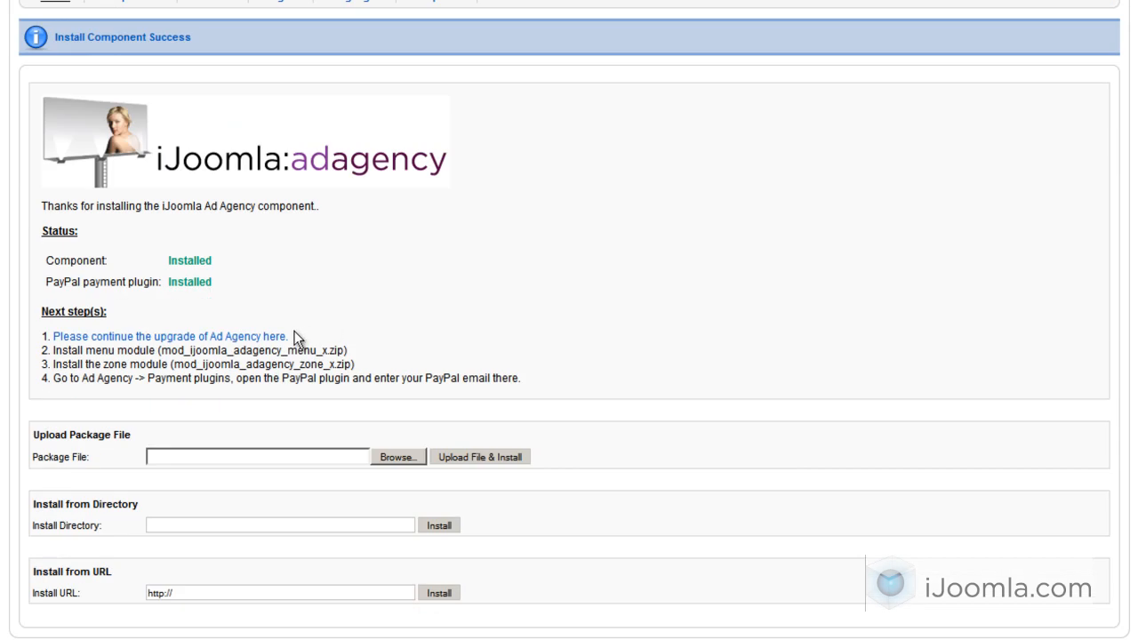
Step: Continue the Ad Agency upgrade and set the Right zone's supported ad type to Banners, including Standard, Affiliate Code and Flash
{"action": "left_click", "coordinate": [159, 340]}
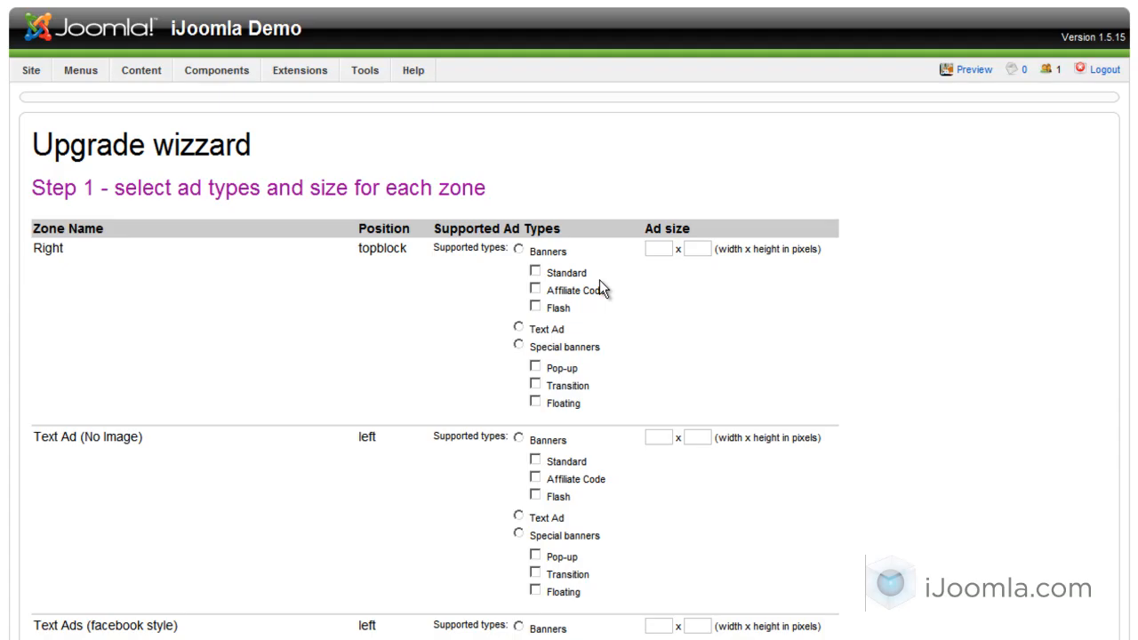
{"action": "scroll", "coordinate": [599, 280], "scroll_direction": "down", "scroll_amount": 8}
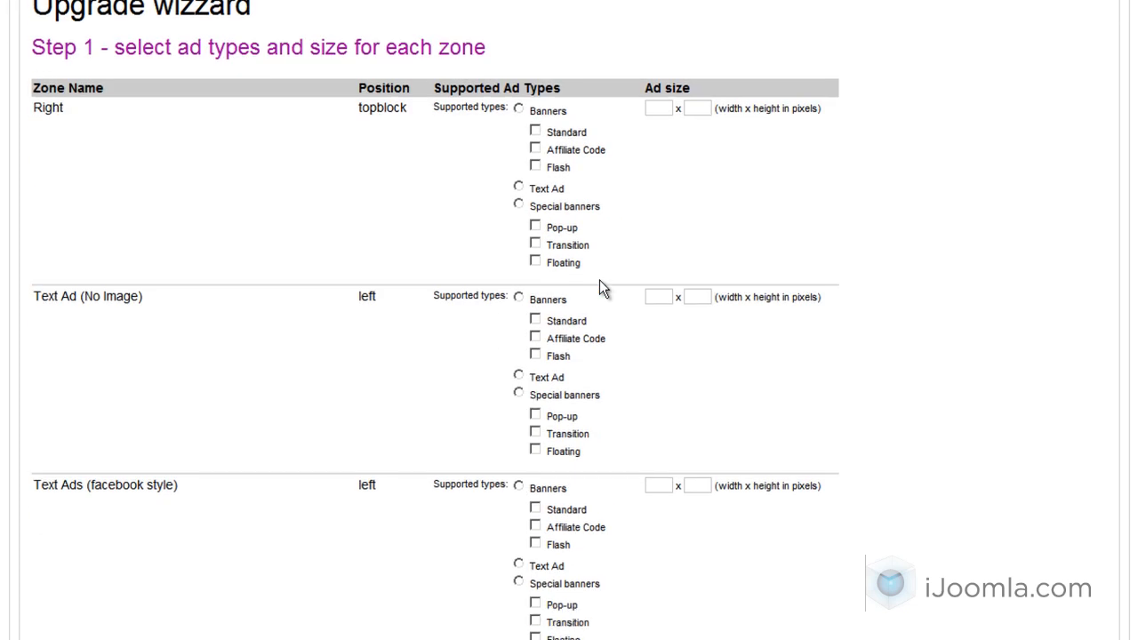
{"action": "scroll", "coordinate": [600, 280], "scroll_direction": "up", "scroll_amount": 8}
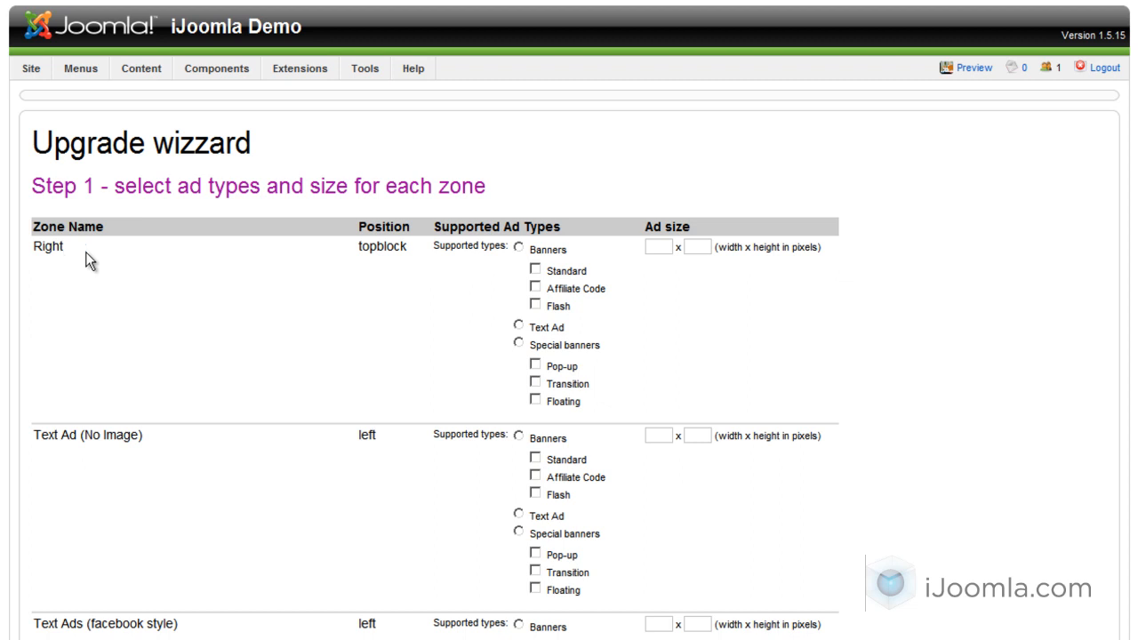
{"action": "left_click", "coordinate": [518, 249]}
Step: Set the supported type to Text Ad for the Text Ad (No Image) and Text Ads (facebook style) zones
{"action": "scroll", "coordinate": [553, 326], "scroll_direction": "down", "scroll_amount": 3}
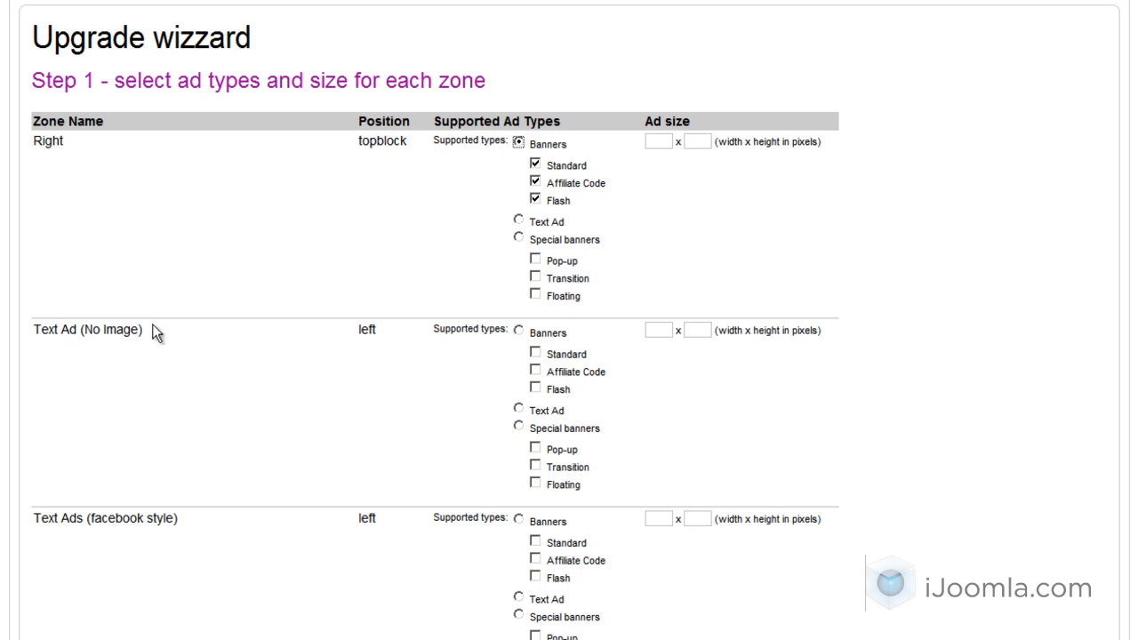
{"action": "left_click", "coordinate": [518, 409]}
{"action": "scroll", "coordinate": [676, 373], "scroll_direction": "down", "scroll_amount": 9}
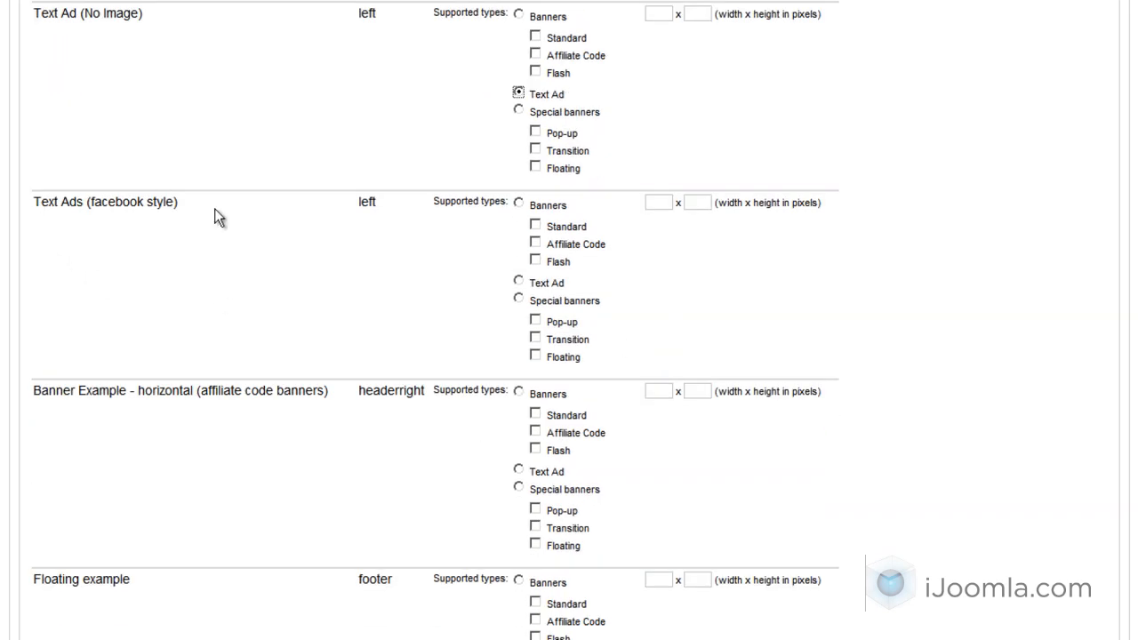
{"action": "left_click", "coordinate": [518, 281]}
Step: Limit the horizontal Banner Example zone to Standard banners and set the Floating example zone to Floating special banners
{"action": "scroll", "coordinate": [561, 345], "scroll_direction": "down", "scroll_amount": 2}
{"action": "scroll", "coordinate": [560, 345], "scroll_direction": "down", "scroll_amount": 4}
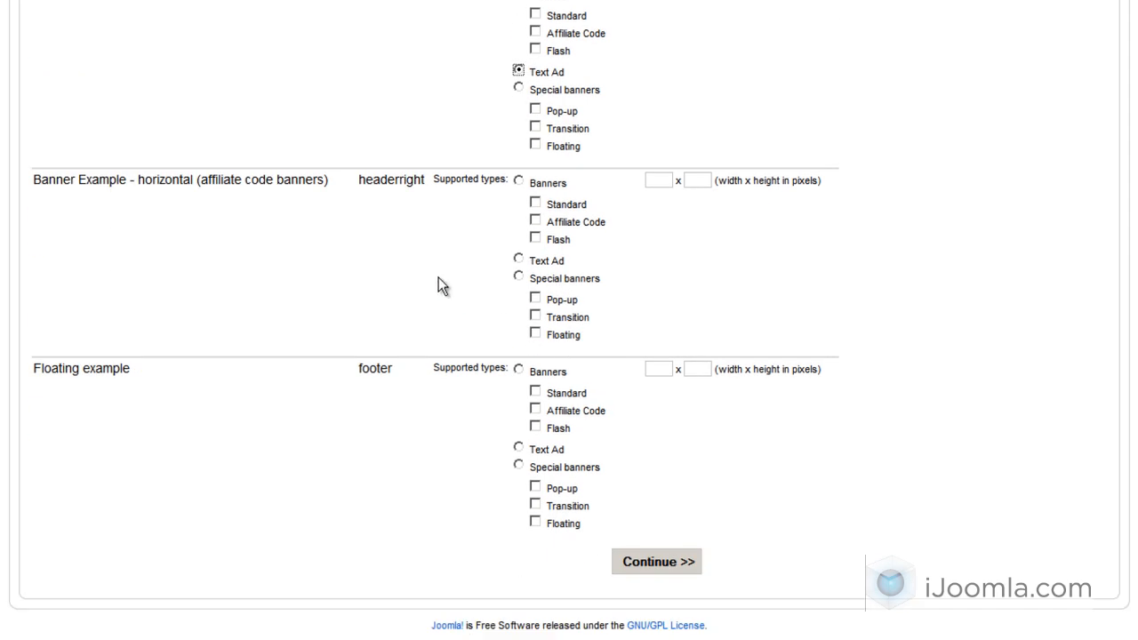
{"action": "left_click", "coordinate": [518, 182]}
{"action": "left_click", "coordinate": [535, 220]}
{"action": "left_click", "coordinate": [536, 238]}
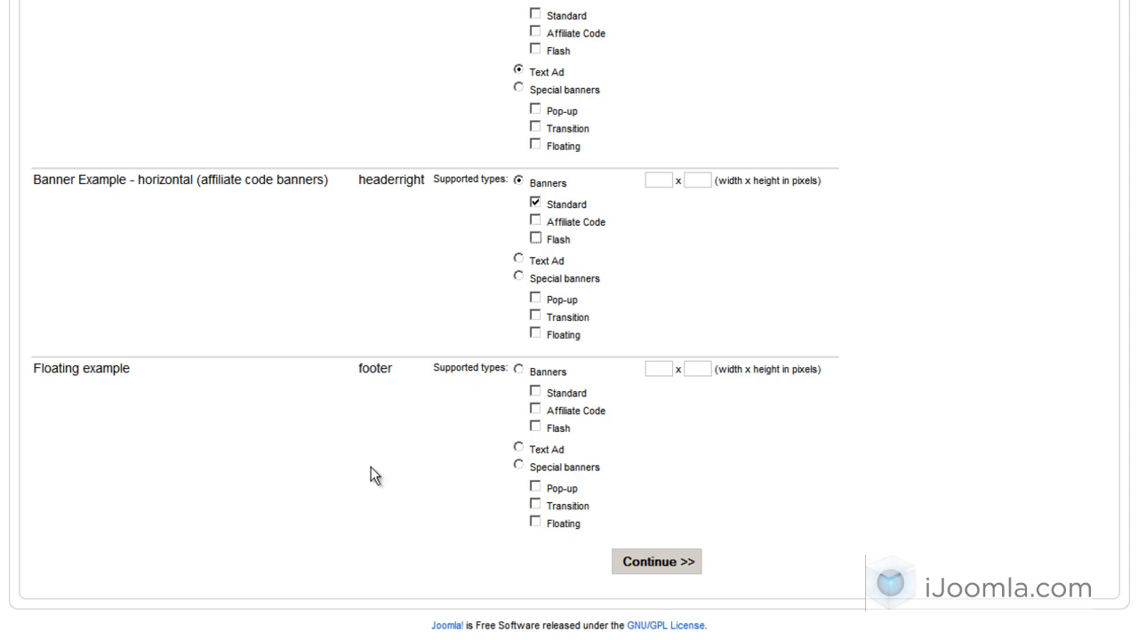
{"action": "left_click", "coordinate": [536, 522]}
Step: Set the Right zone's ad size to 125 x 125 pixels
{"action": "scroll", "coordinate": [855, 358], "scroll_direction": "up", "scroll_amount": 7}
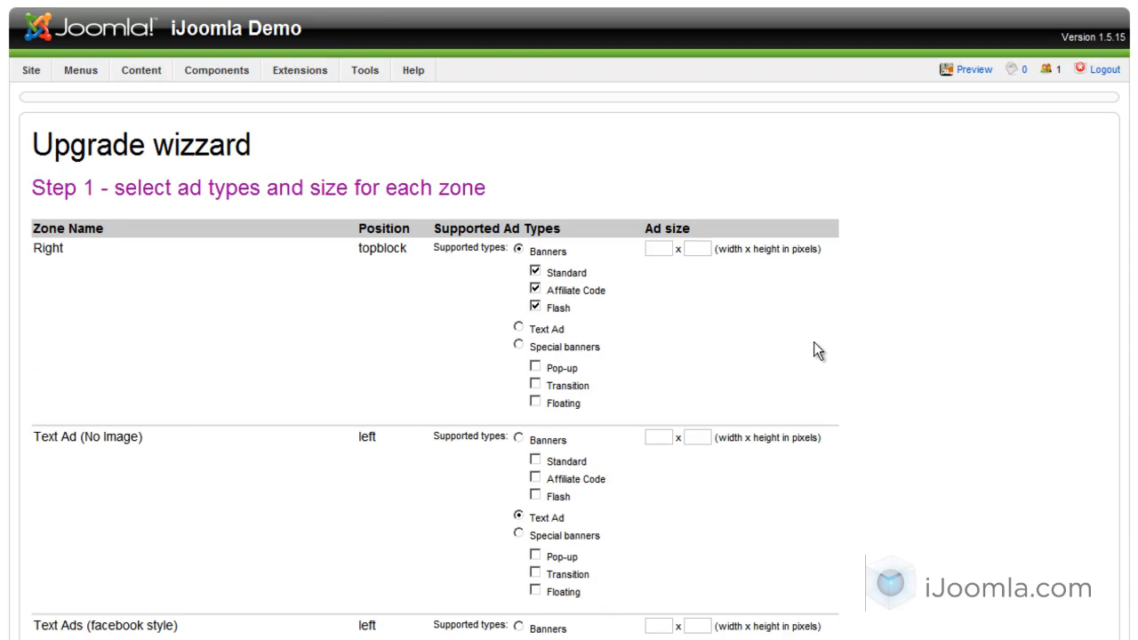
{"action": "left_click", "coordinate": [662, 251]}
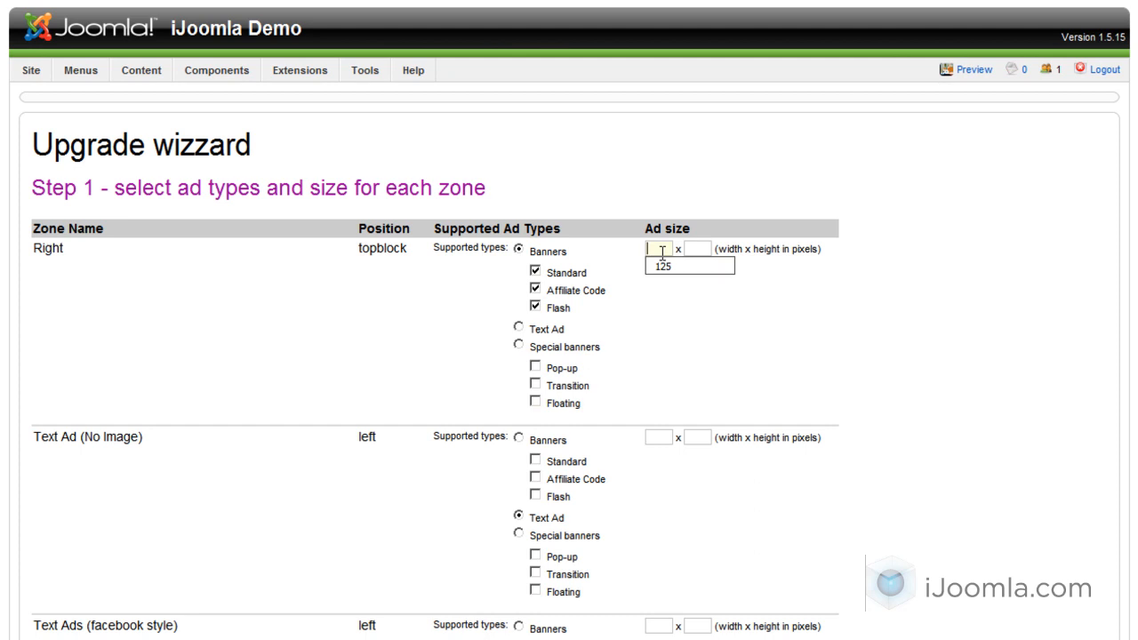
{"action": "left_click", "coordinate": [665, 266]}
{"action": "left_click", "coordinate": [705, 250]}
{"action": "type", "text": "125"}
{"action": "left_click", "coordinate": [893, 269]}
Step: Set the ad size of the Text Ad (No Image) zone to 150 x 180 pixels
{"action": "scroll", "coordinate": [703, 284], "scroll_direction": "down", "scroll_amount": 3}
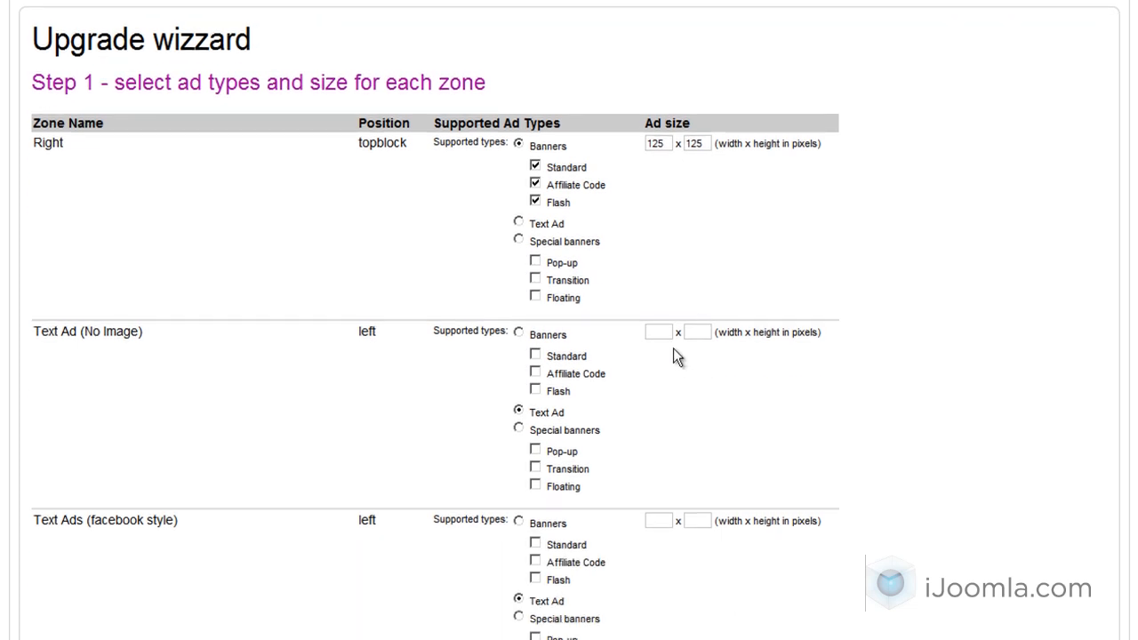
{"action": "left_click", "coordinate": [661, 332]}
{"action": "type", "text": "150"}
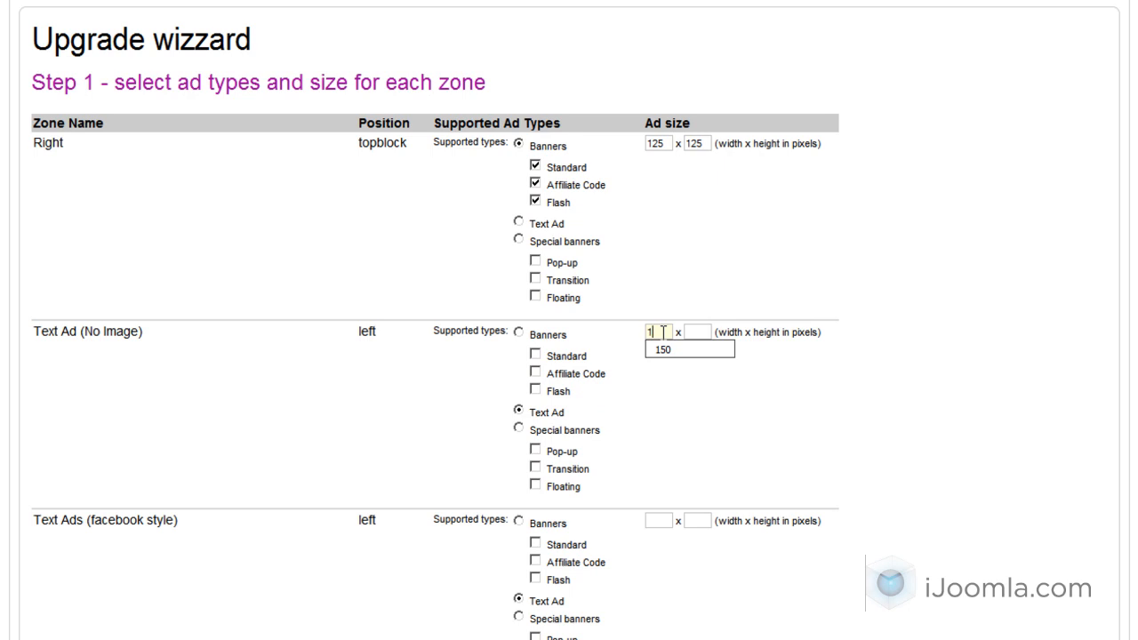
{"action": "left_click", "coordinate": [692, 331]}
{"action": "type", "text": "1"}
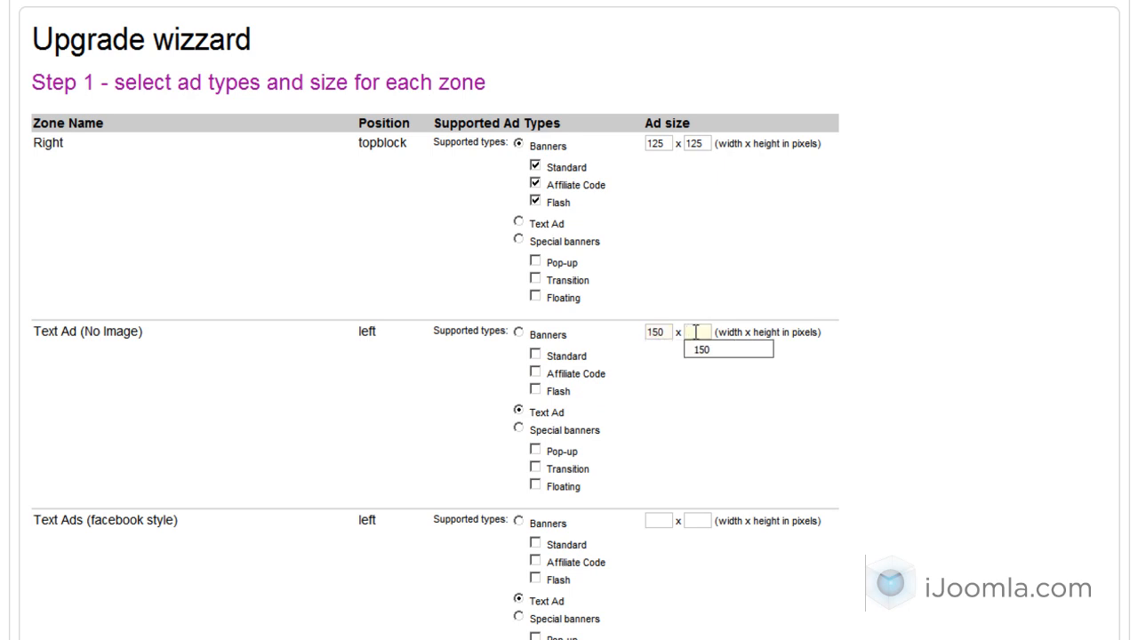
{"action": "type", "text": "80"}
Step: Set the ad size of the Text Ads (facebook style) zone to 150 x 180 pixels
{"action": "scroll", "coordinate": [678, 368], "scroll_direction": "down", "scroll_amount": 4}
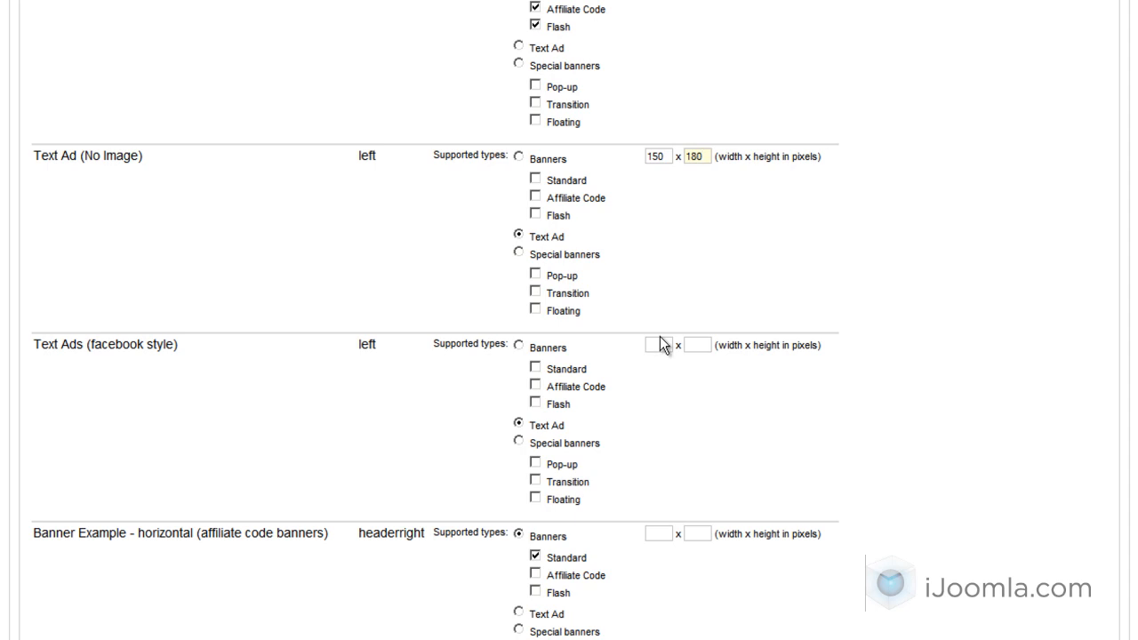
{"action": "left_click", "coordinate": [660, 344]}
{"action": "left_click", "coordinate": [665, 361]}
{"action": "left_click", "coordinate": [700, 346]}
{"action": "type", "text": "180"}
Step: Set the ad size of the horizontal Banner Example zone to 125 x 125 pixels
{"action": "scroll", "coordinate": [703, 346], "scroll_direction": "down", "scroll_amount": 5}
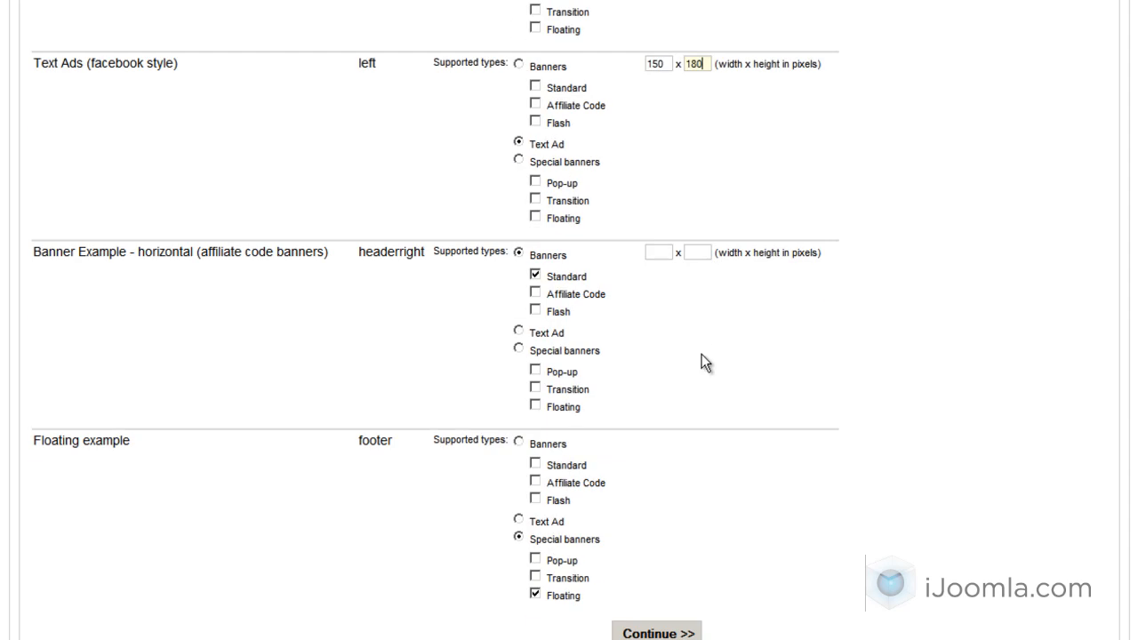
{"action": "left_click", "coordinate": [657, 252]}
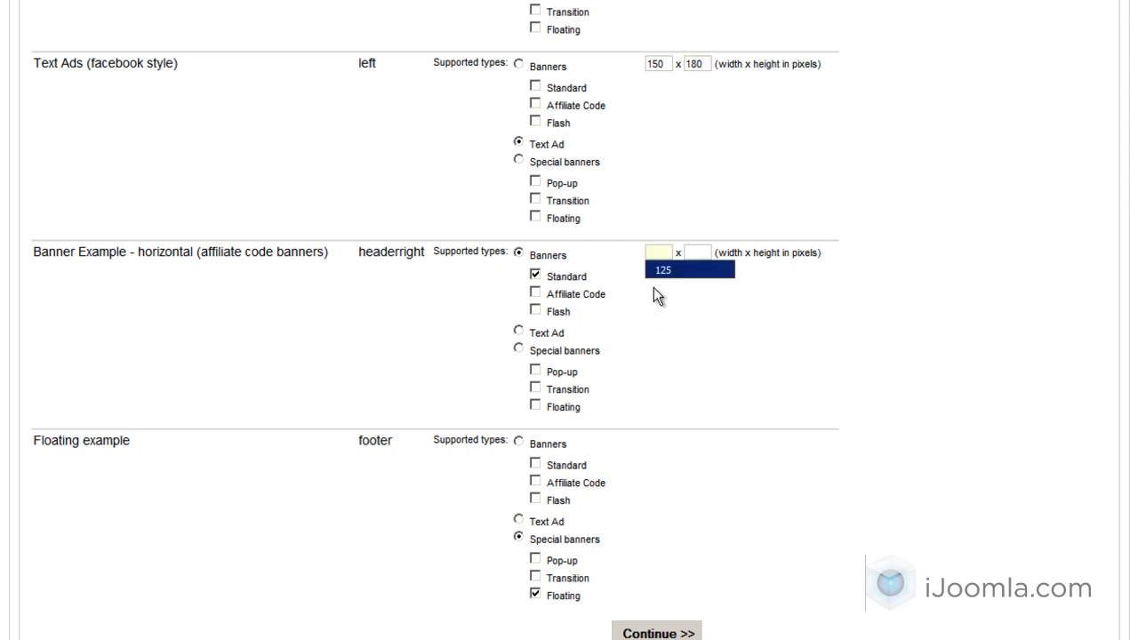
{"action": "left_click", "coordinate": [663, 268]}
{"action": "left_click", "coordinate": [700, 253]}
{"action": "type", "text": "125"}
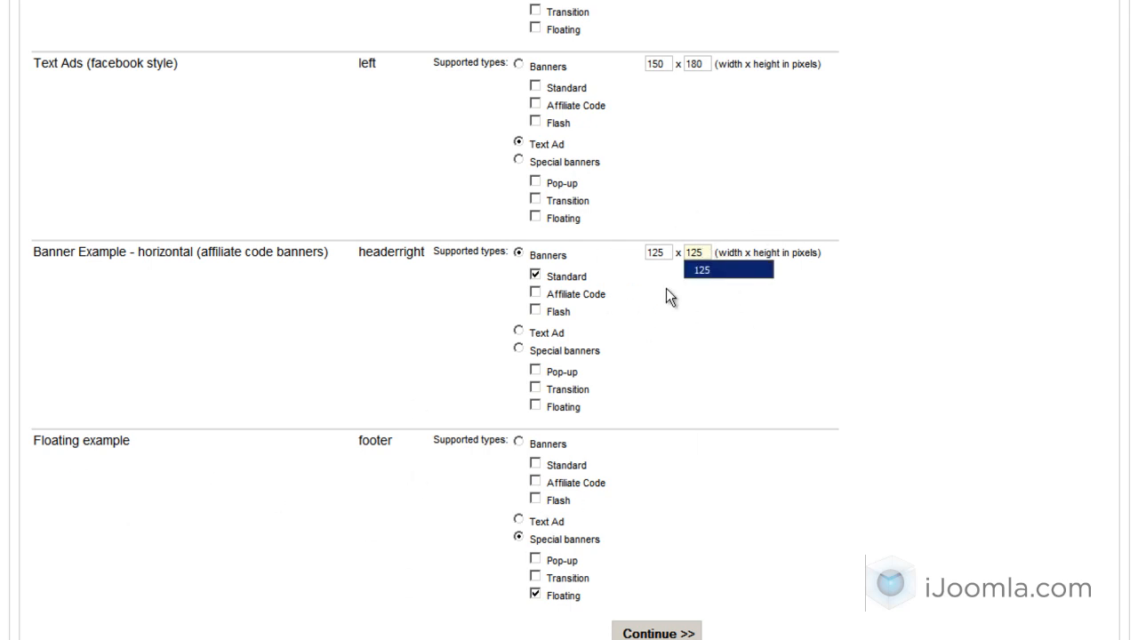
{"action": "scroll", "coordinate": [728, 349], "scroll_direction": "down", "scroll_amount": 2}
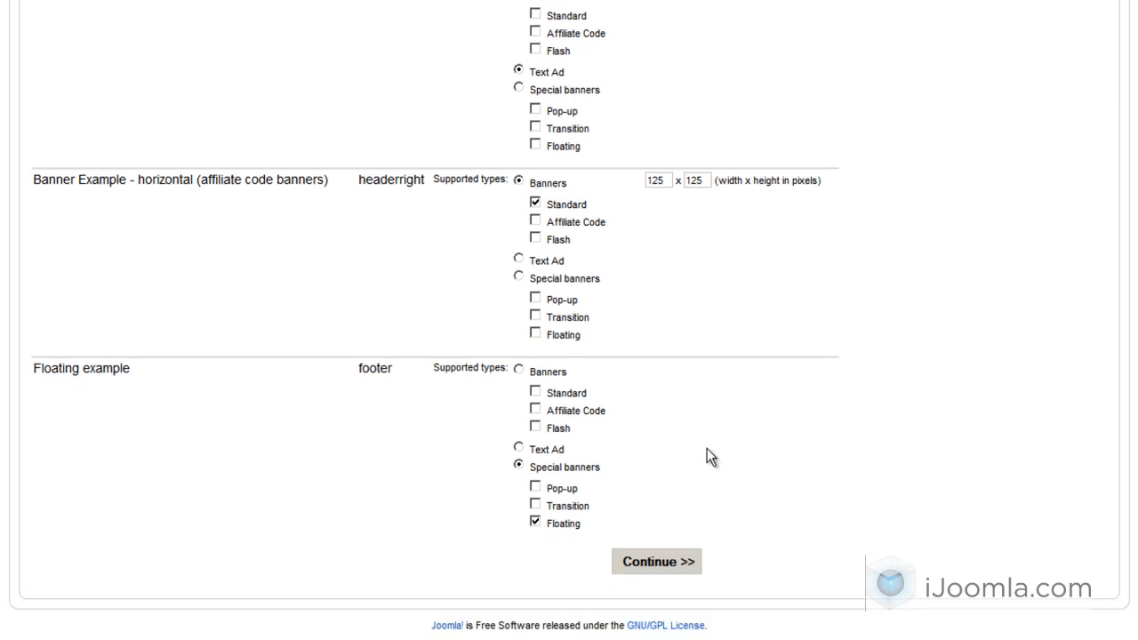
Step: Continue to the package step and assign All Zones to Text Ads (facebook style) and Bottom to Floating example
{"action": "left_click", "coordinate": [654, 562]}
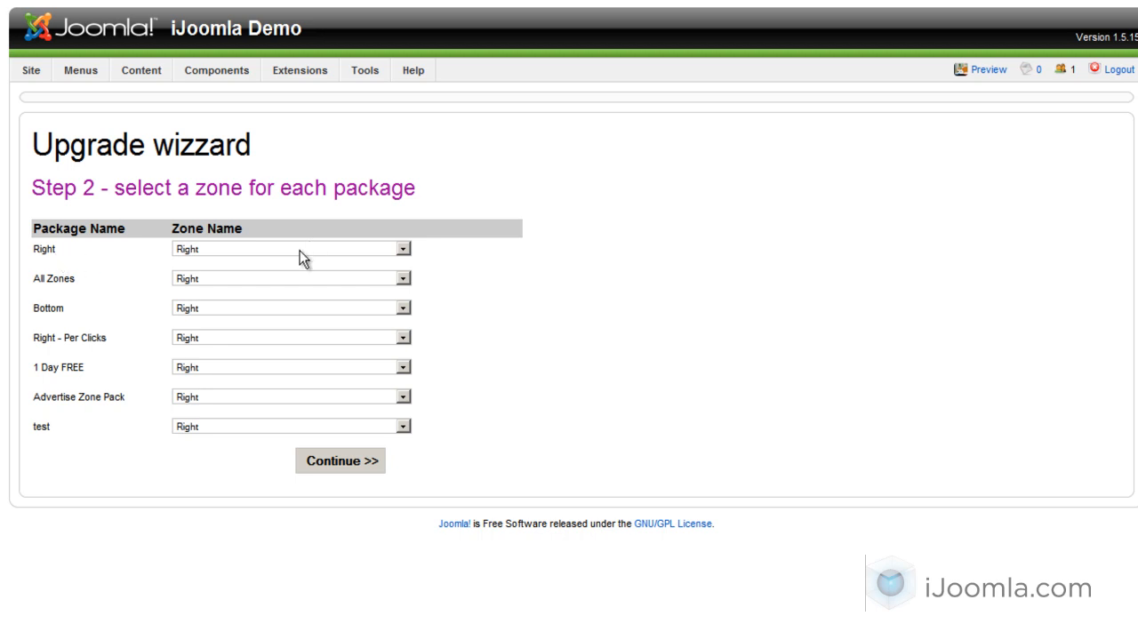
{"action": "left_click", "coordinate": [251, 279]}
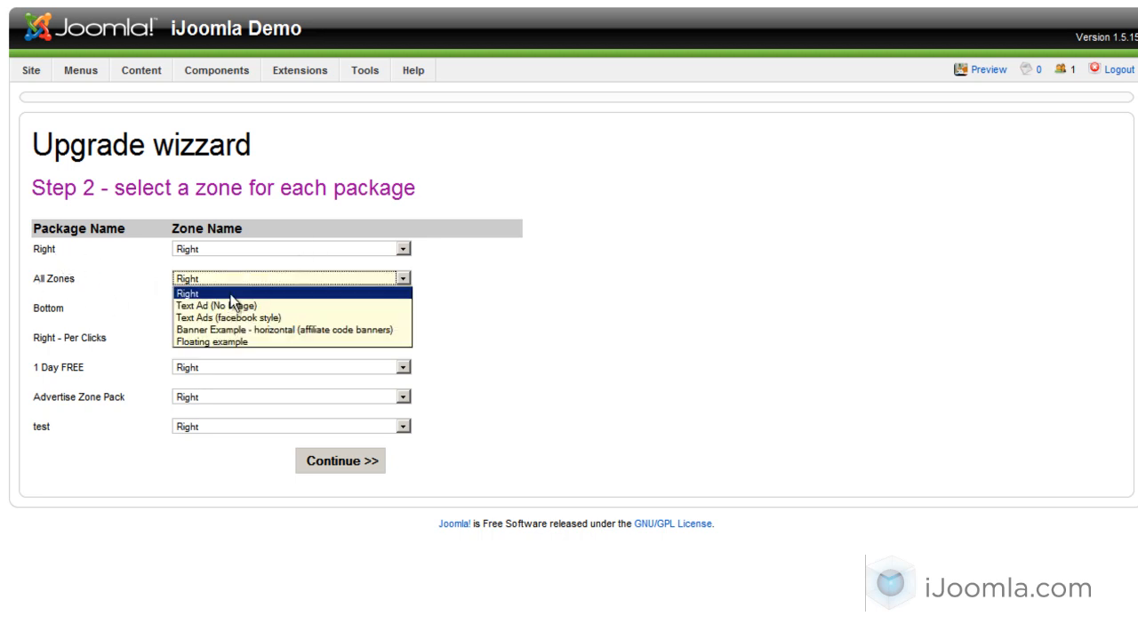
{"action": "left_click", "coordinate": [216, 317]}
{"action": "left_click", "coordinate": [227, 308]}
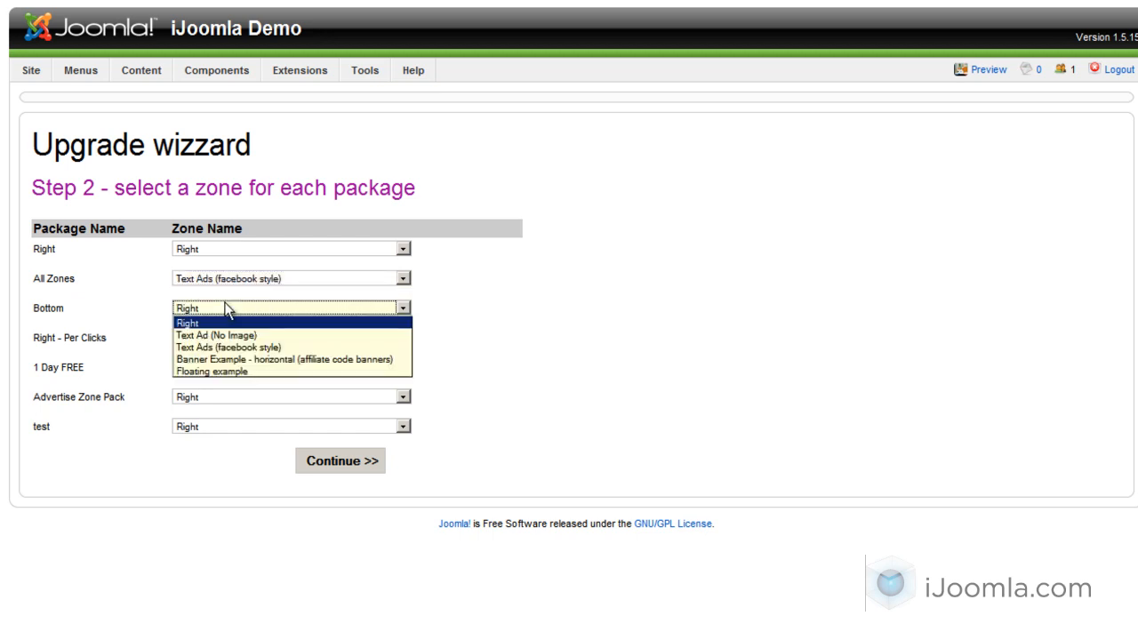
{"action": "left_click", "coordinate": [214, 370]}
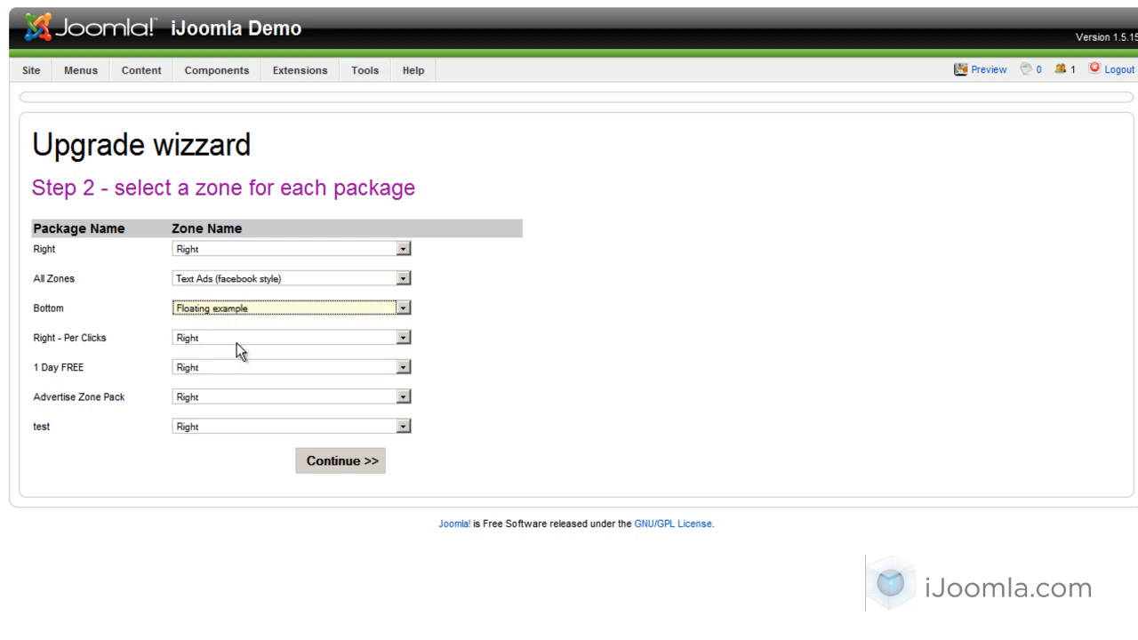
Step: Assign the Right - Per Clicks package to Text Ads (facebook style) and 1 Day FREE to Text Ad (No Image)
{"action": "left_click", "coordinate": [238, 339]}
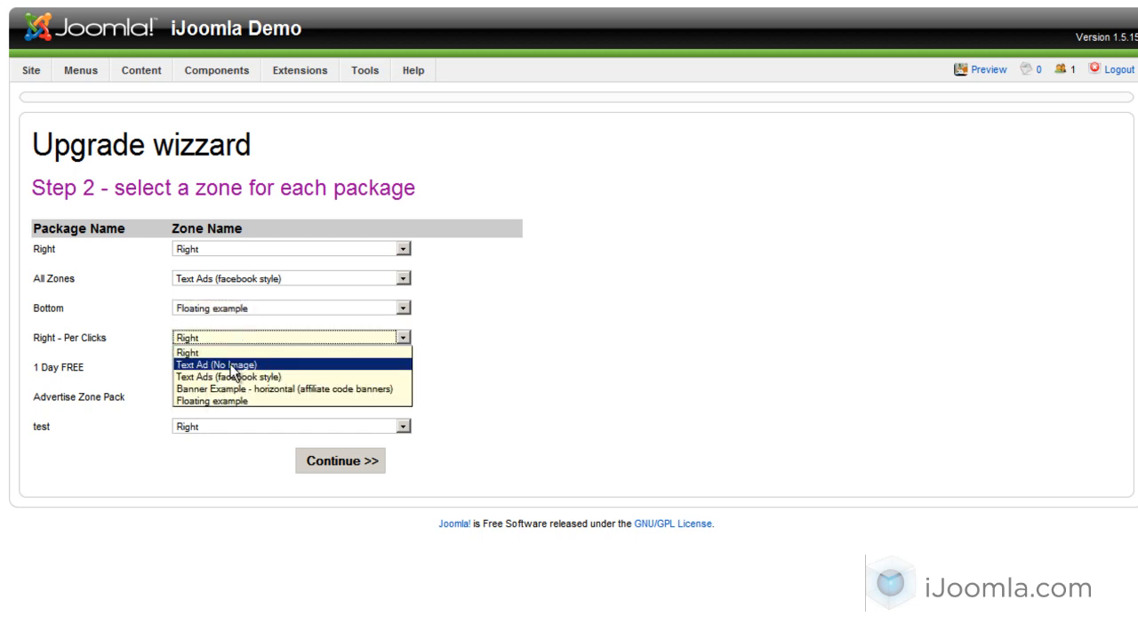
{"action": "left_click", "coordinate": [226, 379]}
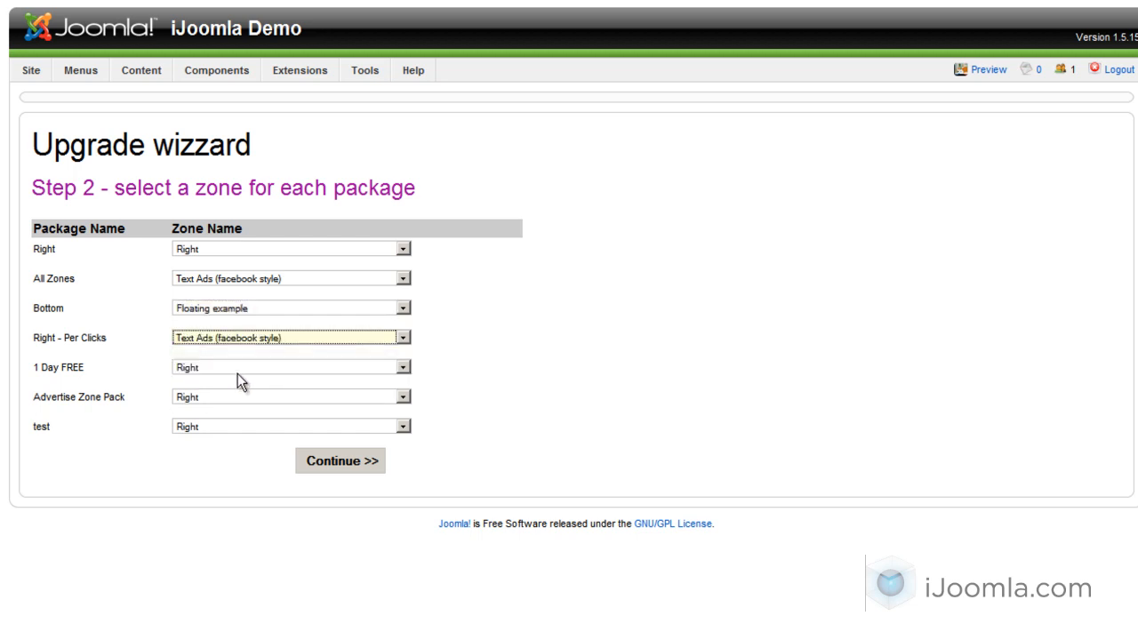
{"action": "left_click", "coordinate": [237, 372]}
{"action": "left_click", "coordinate": [233, 396]}
Step: Assign the Advertise Zone Pack and test packages to Text Ads (facebook style) and finish the upgrade wizard
{"action": "left_click", "coordinate": [231, 397]}
{"action": "left_click", "coordinate": [224, 437]}
{"action": "left_click", "coordinate": [222, 427]}
{"action": "left_click", "coordinate": [205, 464]}
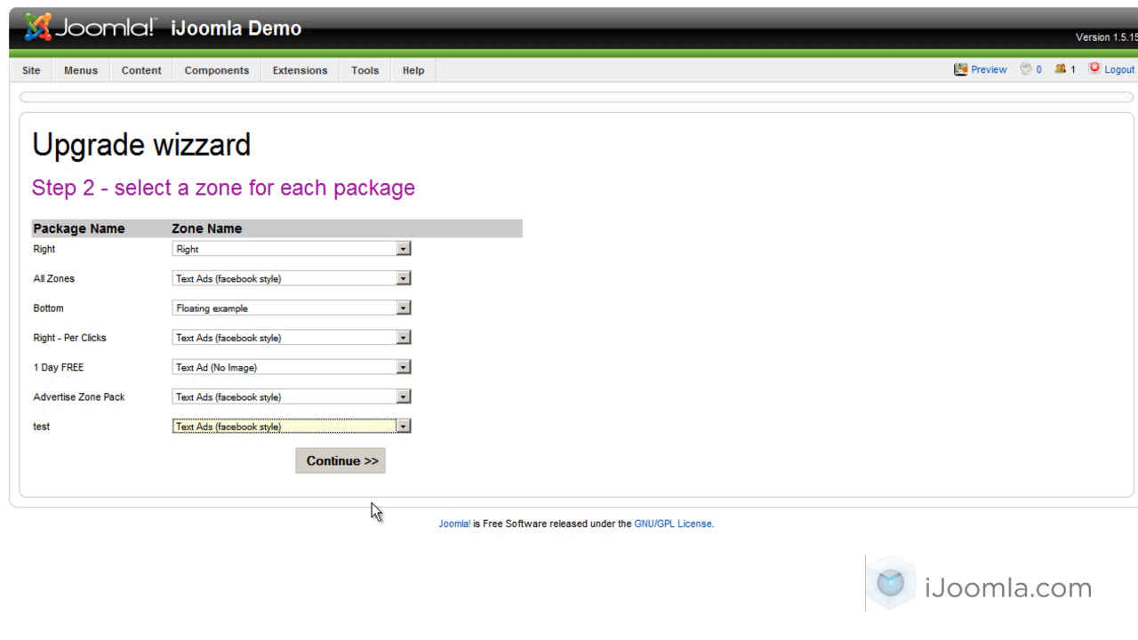
{"action": "left_click", "coordinate": [351, 462]}
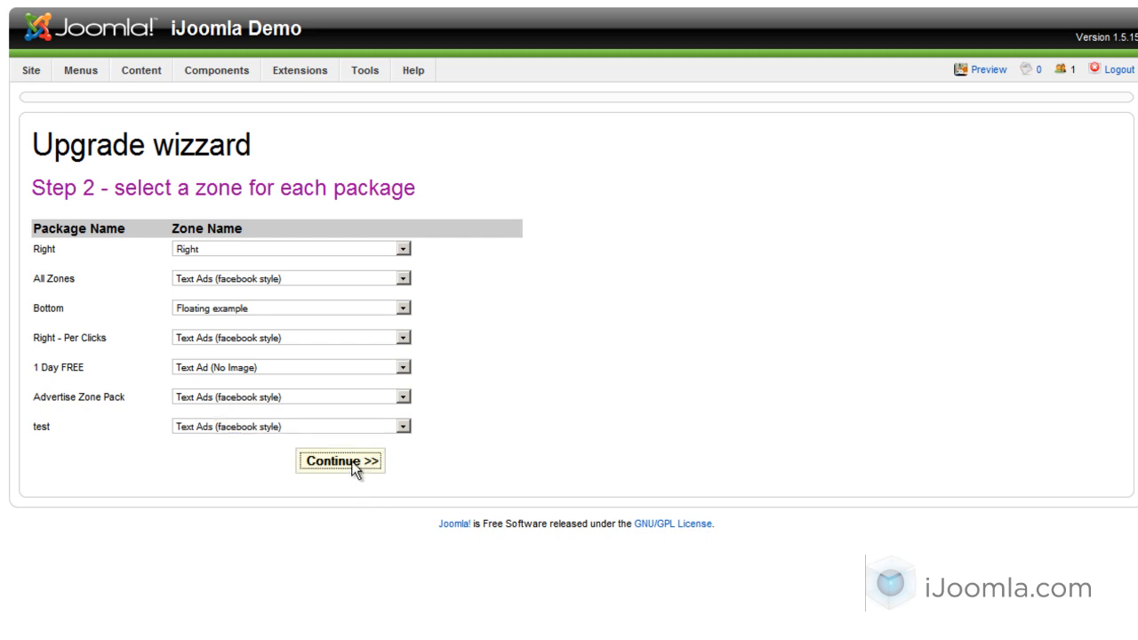
{"action": "key", "text": "Return"}
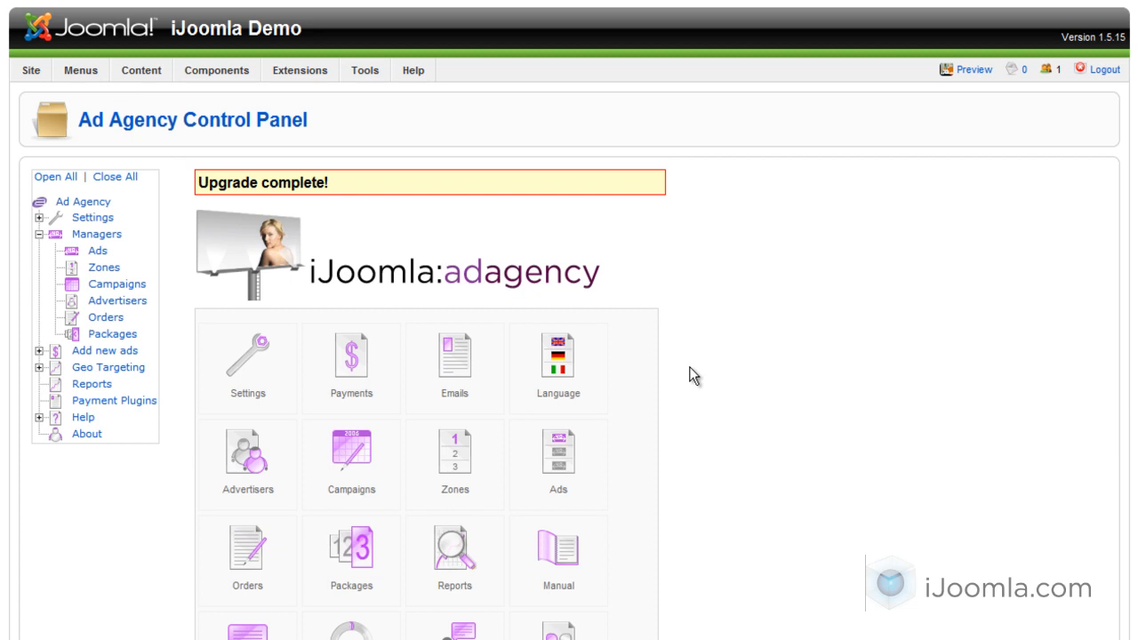
Step: Open the Package Manager to review the zone assigned to each package
{"action": "scroll", "coordinate": [689, 366], "scroll_direction": "down", "scroll_amount": 3}
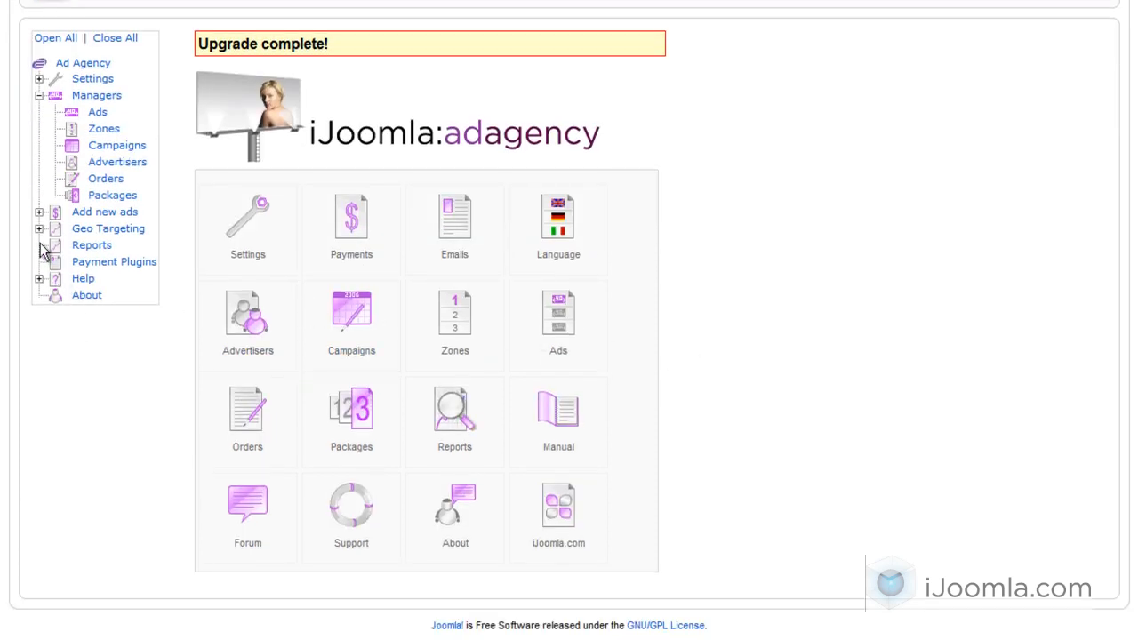
{"action": "left_click", "coordinate": [106, 182]}
{"action": "left_click", "coordinate": [108, 195]}
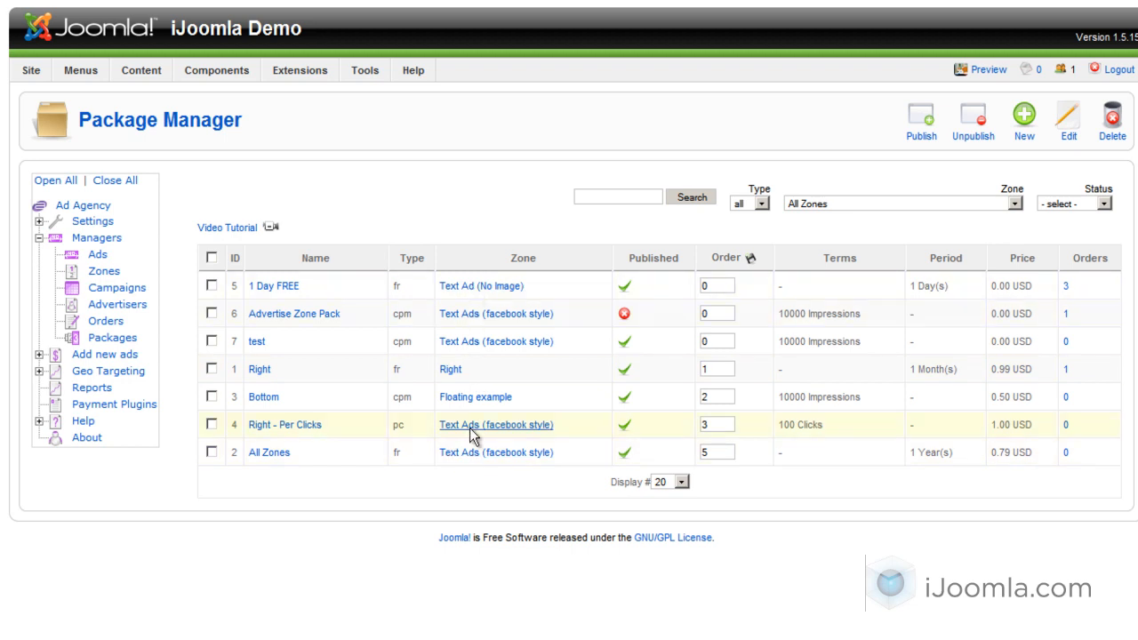
Step: Open the 1 Day FREE package, examine its assigned zone choices, and leave it without saving
{"action": "left_click", "coordinate": [279, 288]}
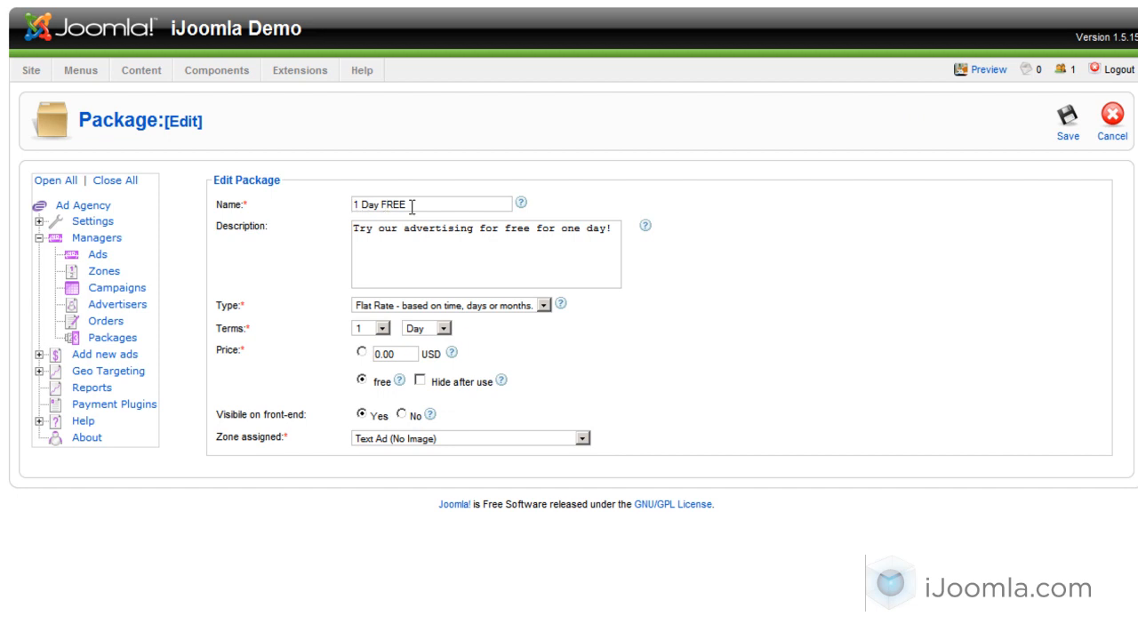
{"action": "left_click", "coordinate": [422, 439]}
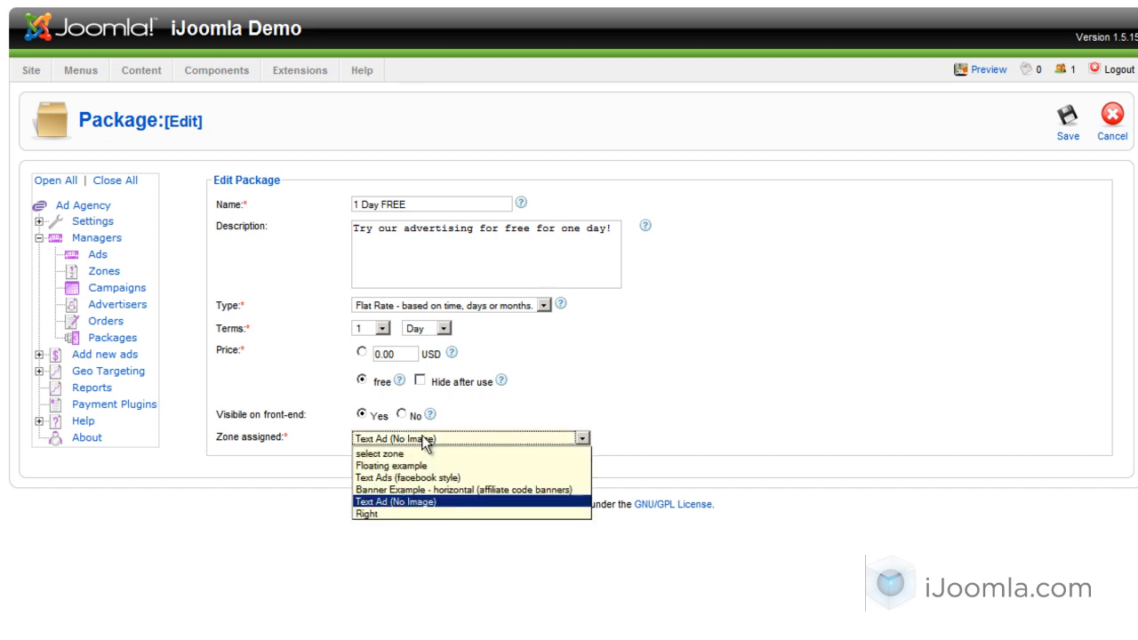
{"action": "left_click", "coordinate": [808, 340]}
{"action": "left_click", "coordinate": [1109, 121]}
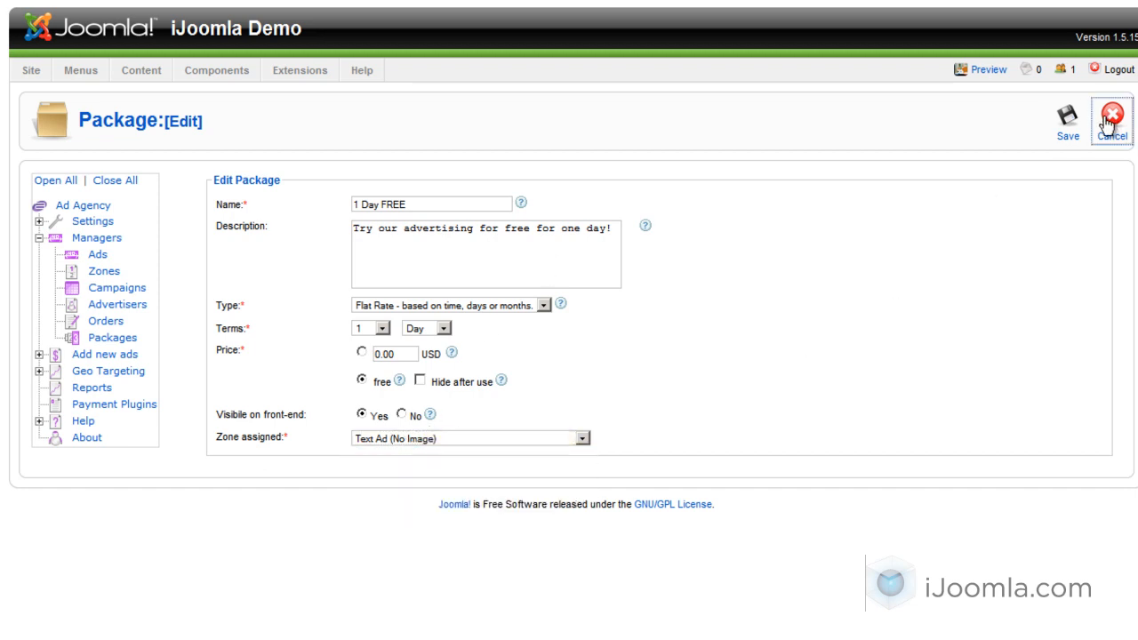
Step: Open the Right zone from the Zones Manager, examine its supported ad types and ad size, and close it without saving
{"action": "left_click", "coordinate": [104, 328]}
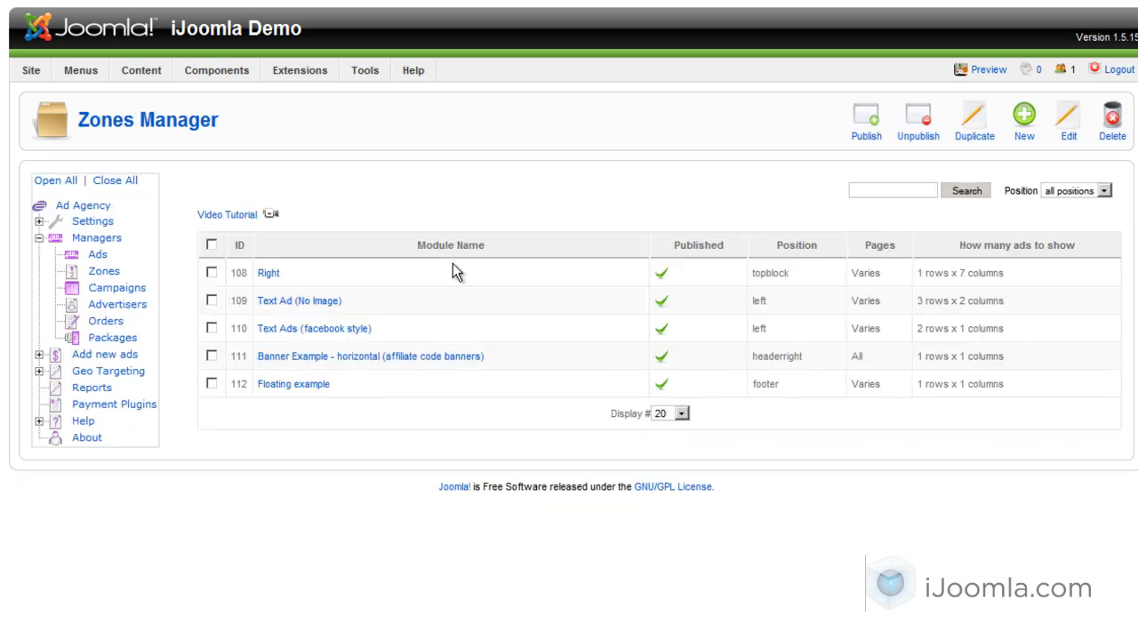
{"action": "left_click", "coordinate": [266, 274]}
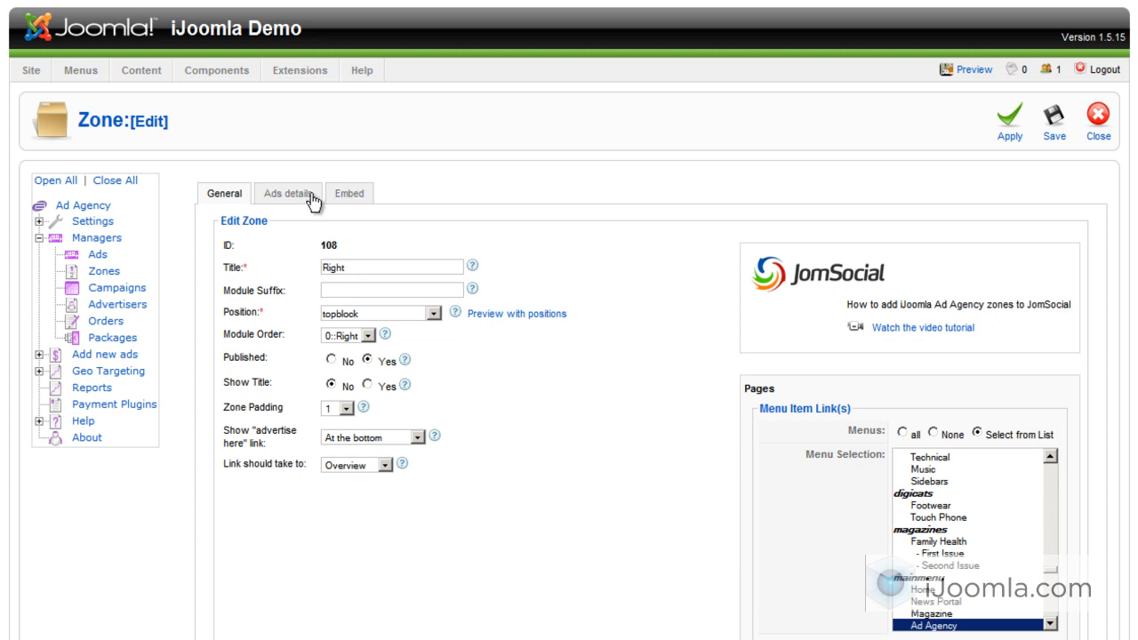
{"action": "left_click", "coordinate": [298, 197]}
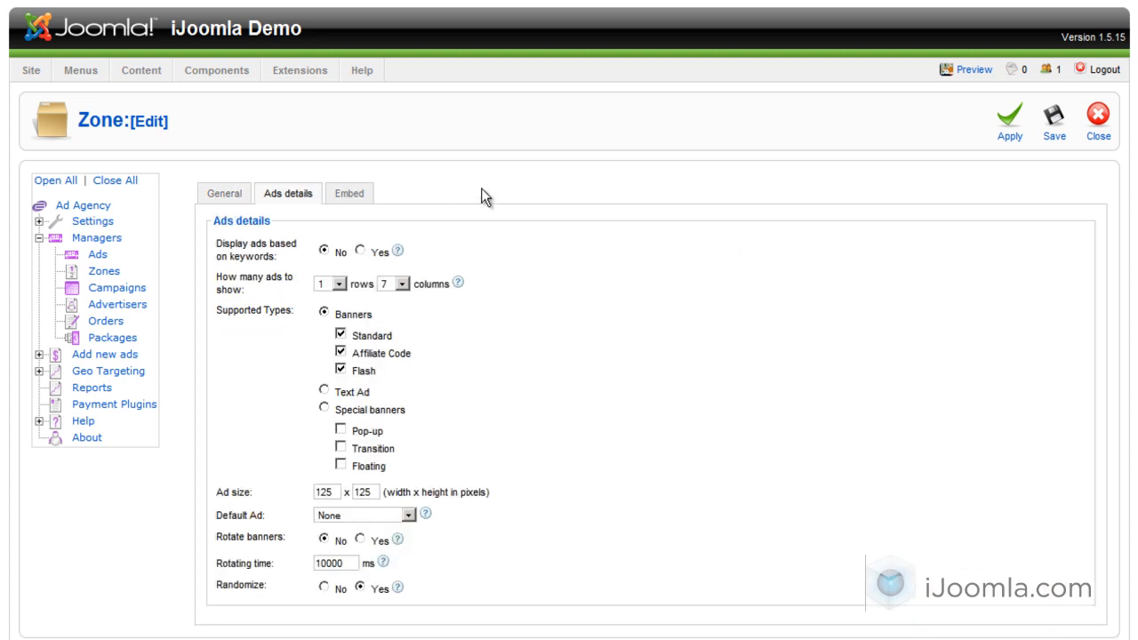
{"action": "scroll", "coordinate": [484, 196], "scroll_direction": "down", "scroll_amount": 1}
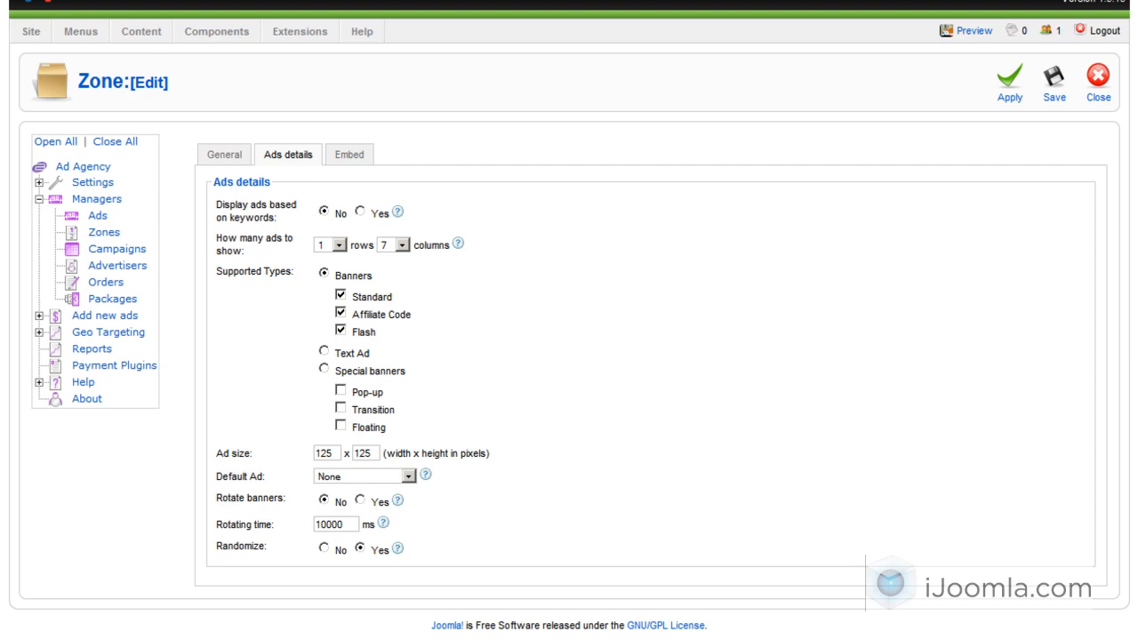
{"action": "scroll", "coordinate": [1097, 81], "scroll_direction": "up", "scroll_amount": 2}
{"action": "left_click", "coordinate": [1074, 129]}
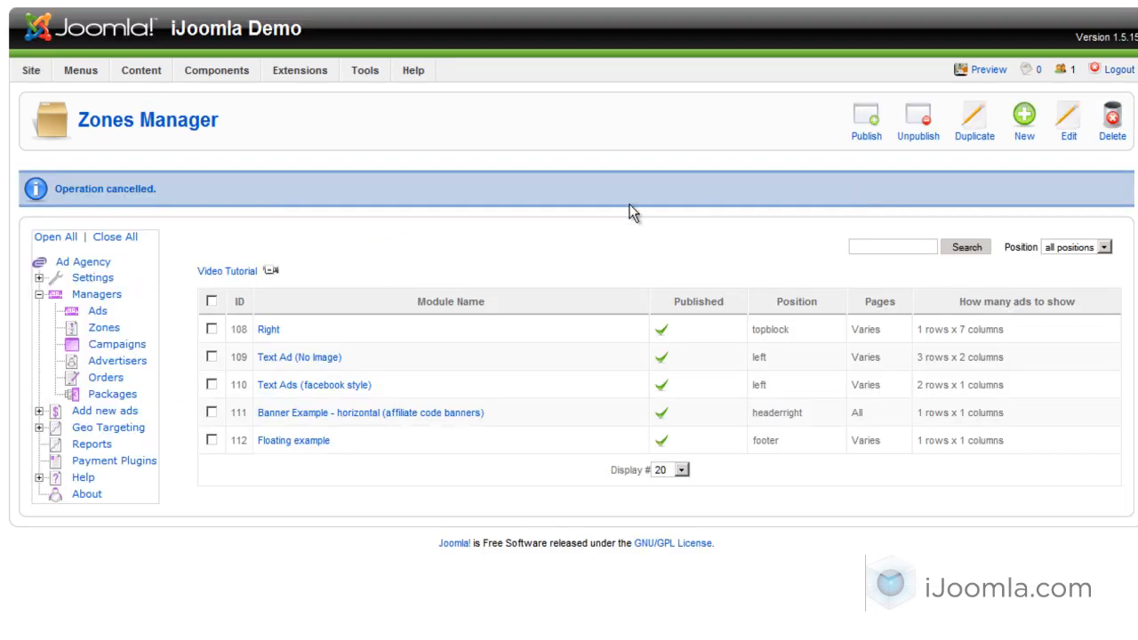